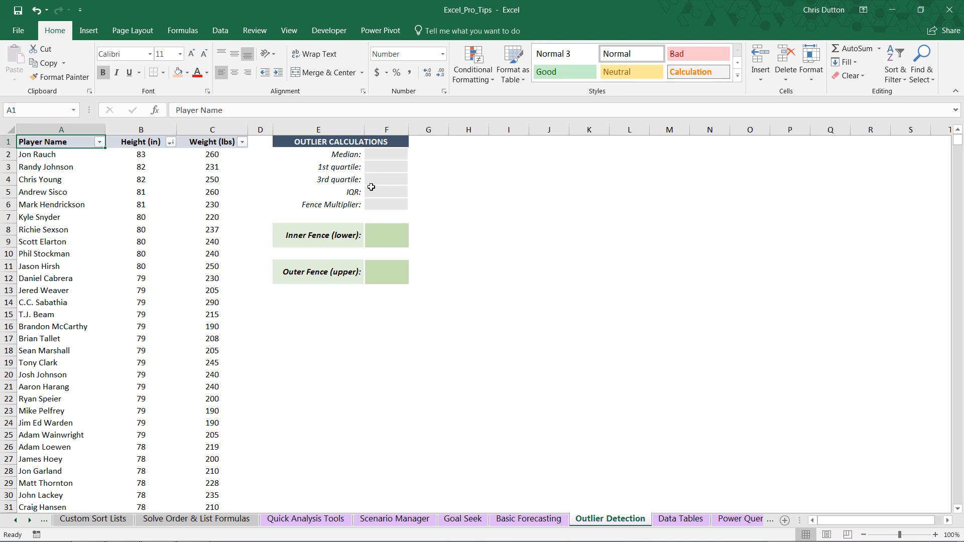
- Calculate the median height in F2 with the formula =MEDIAN(B:B)
left_click(387, 155)
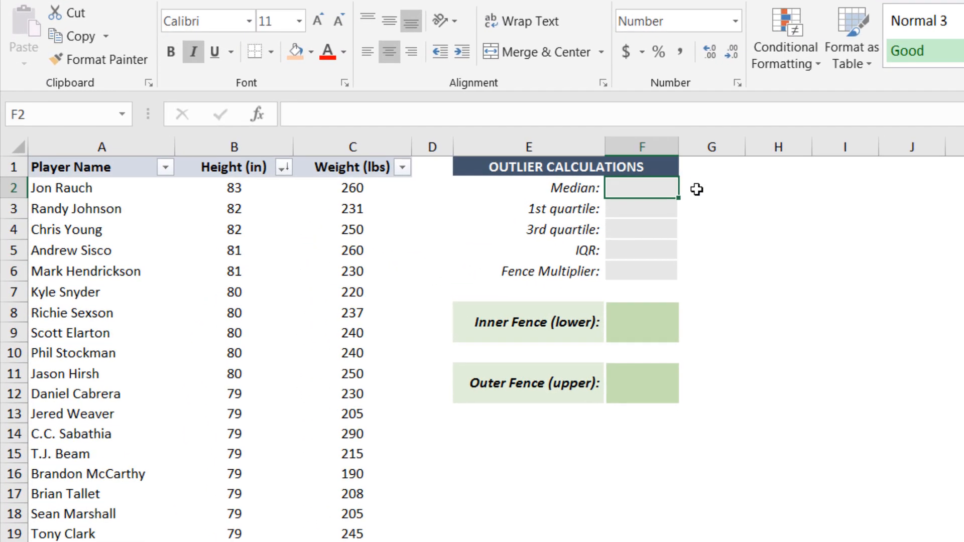
type("=")
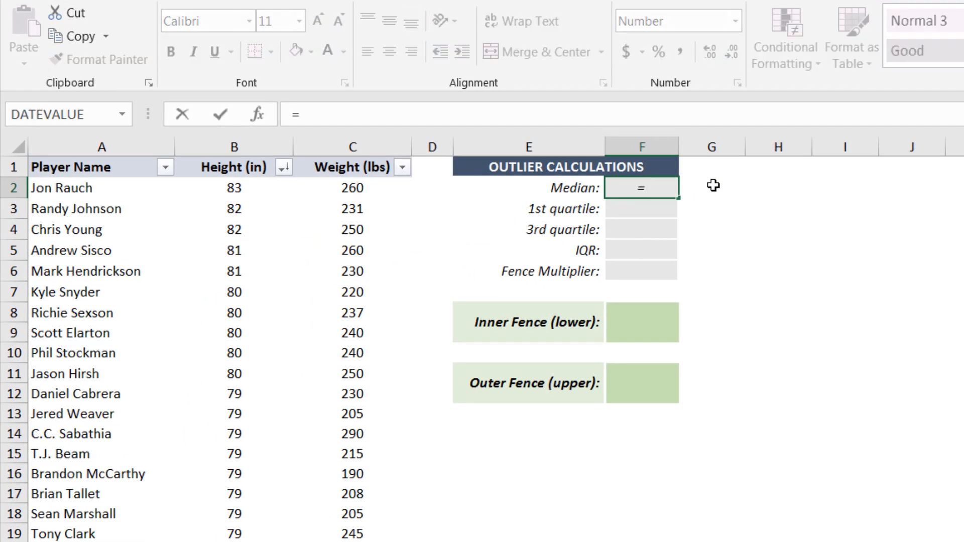
type("MEDIAN(")
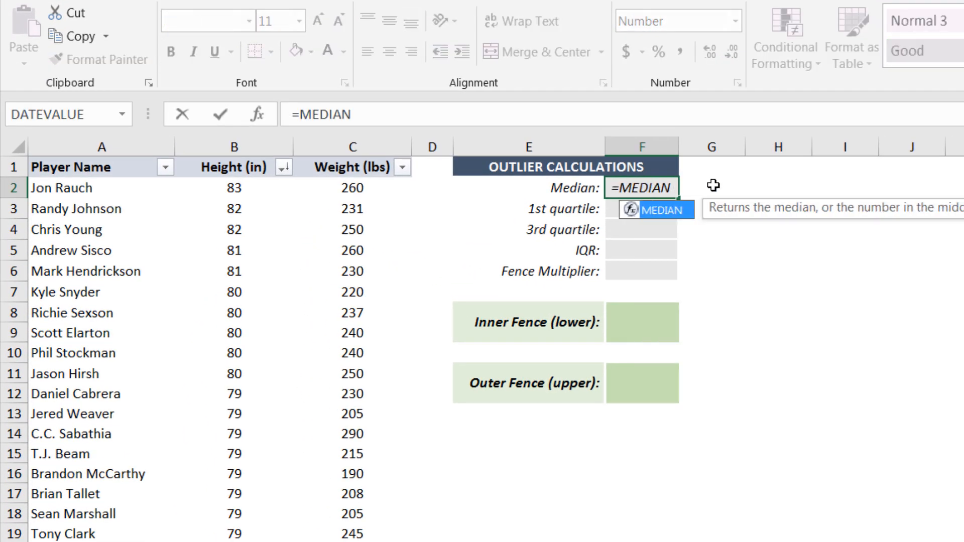
left_click(234, 147)
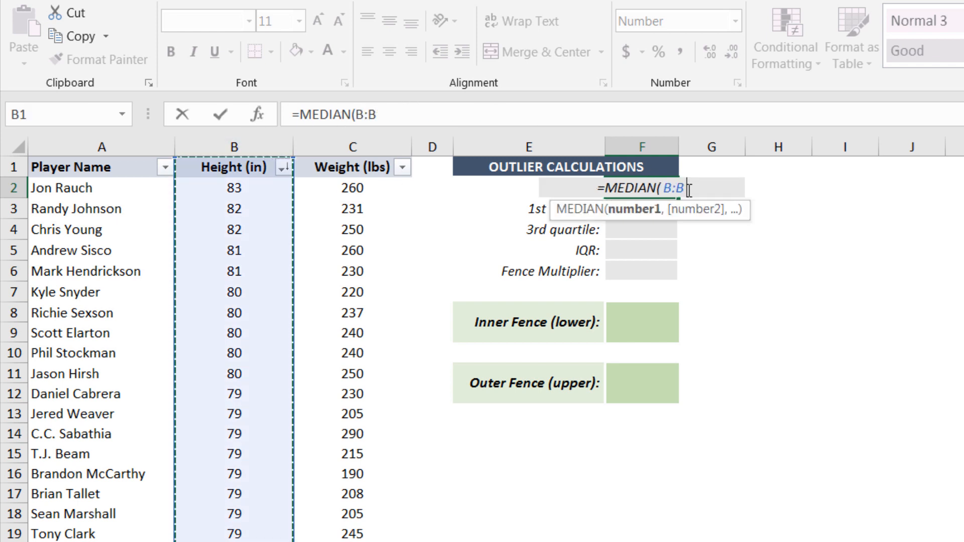
type(")")
key("Return")
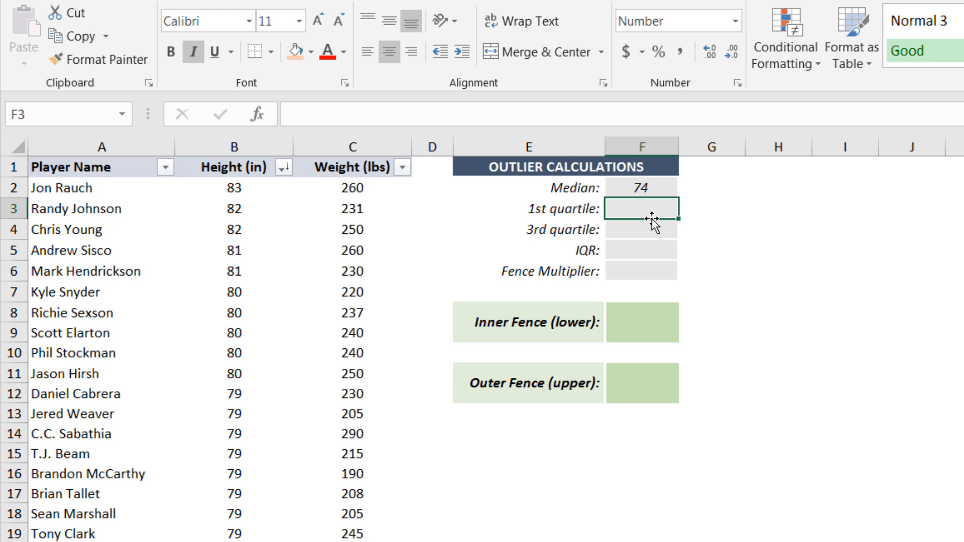
- Calculate the 1st quartile of the heights in F3 with the formula =QUARTILE.INC(B:B,1)
type("=QUART")
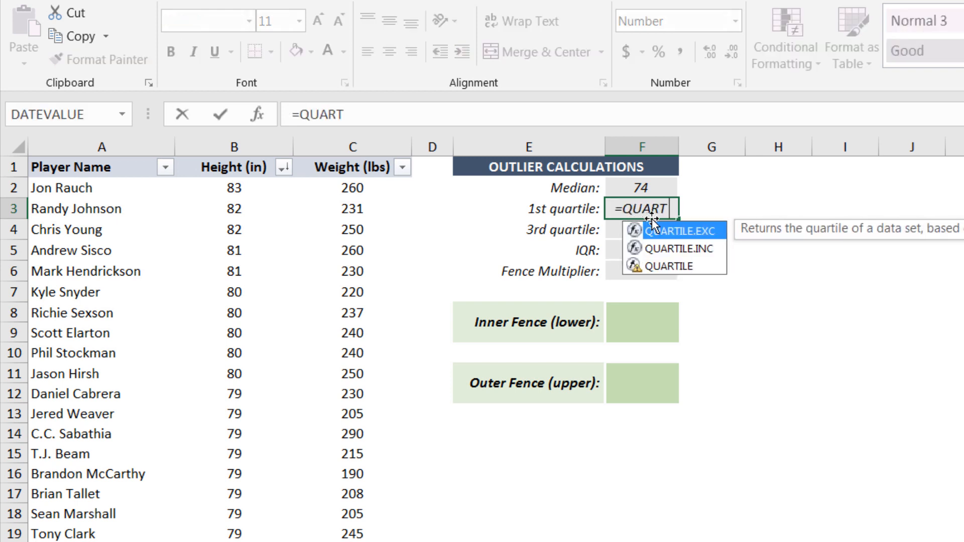
type("ILE")
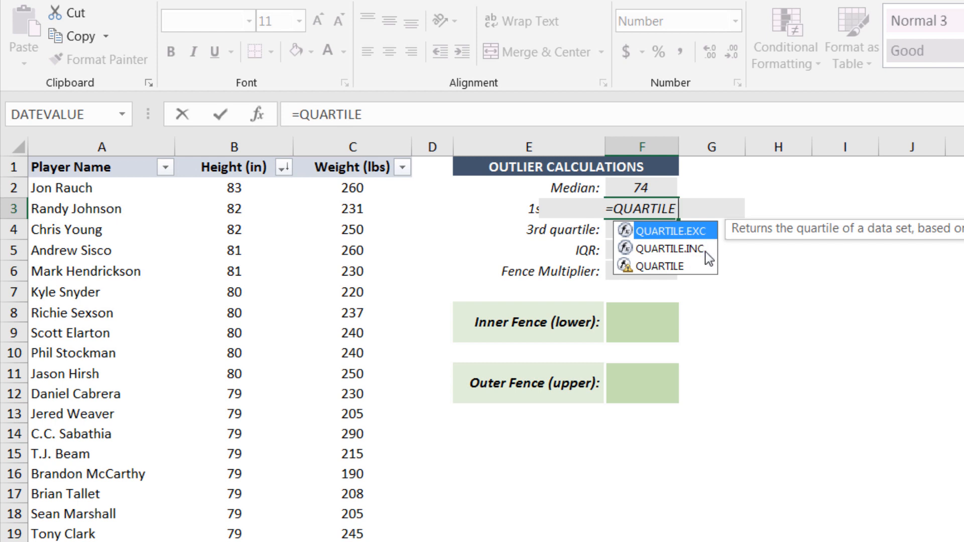
left_click(649, 266)
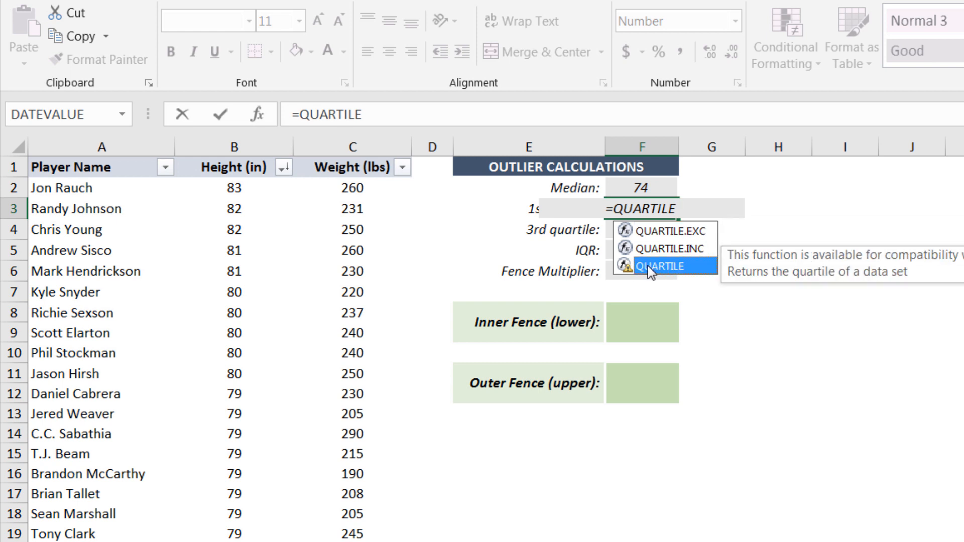
left_click(674, 247)
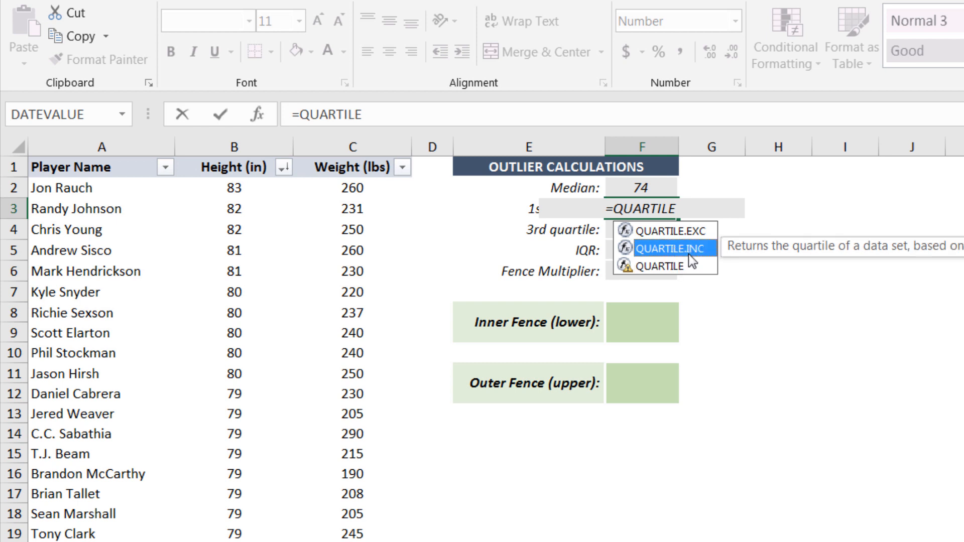
key("Tab")
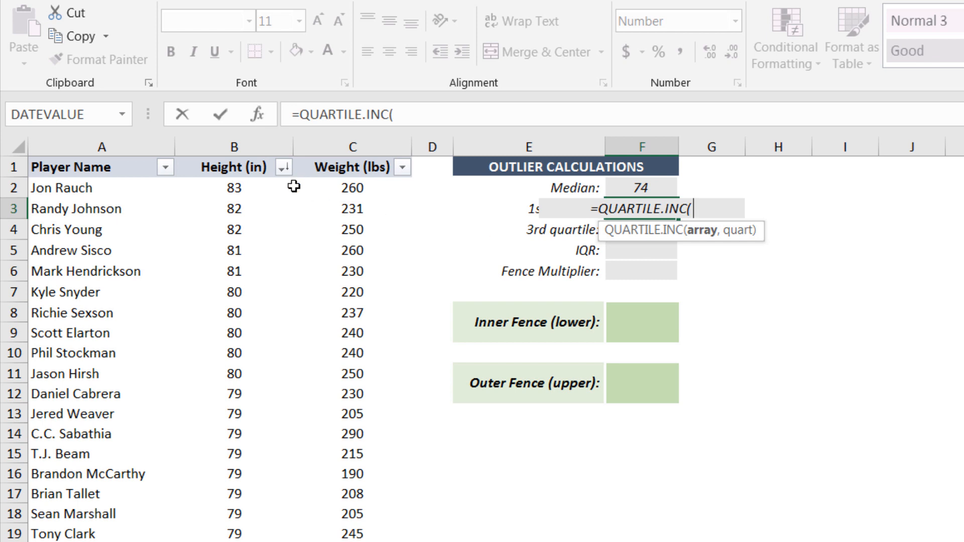
left_click(240, 147)
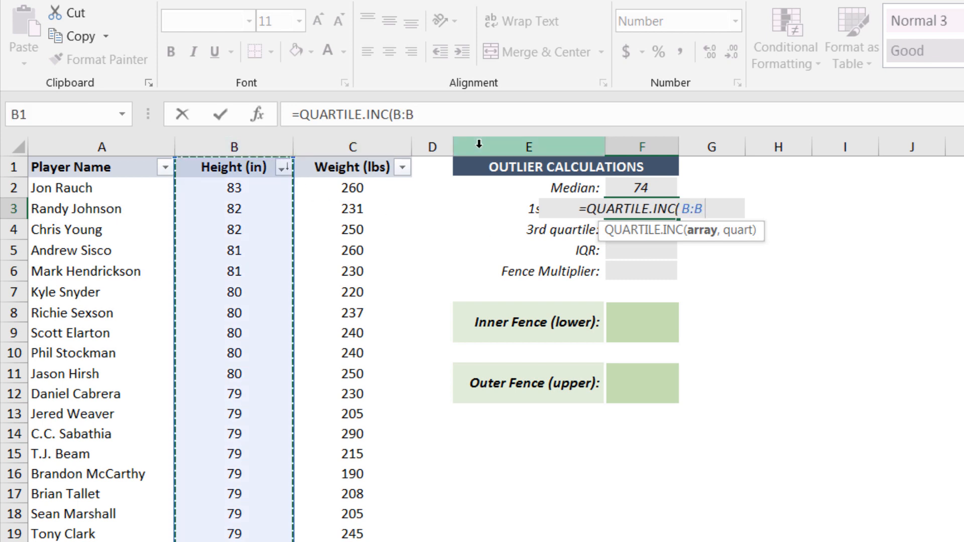
type(",")
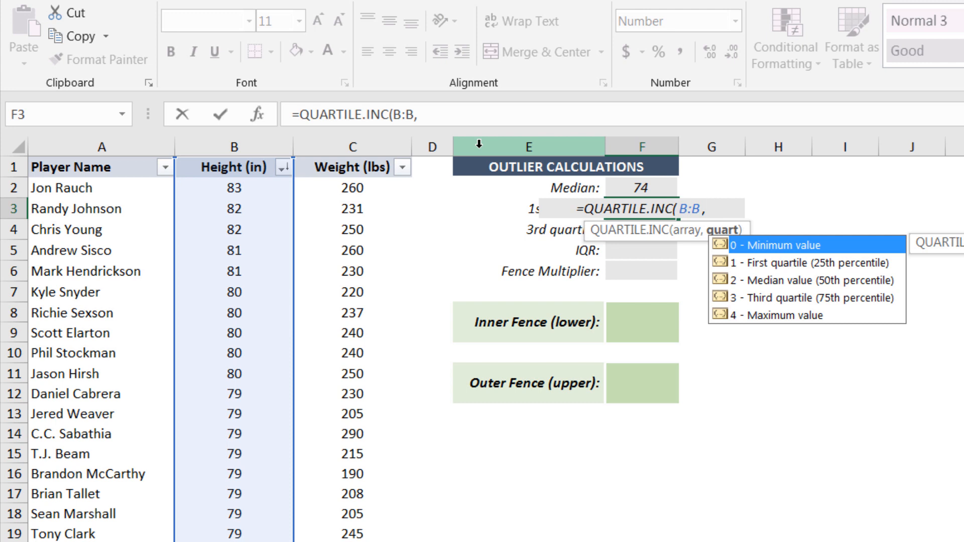
type("1")
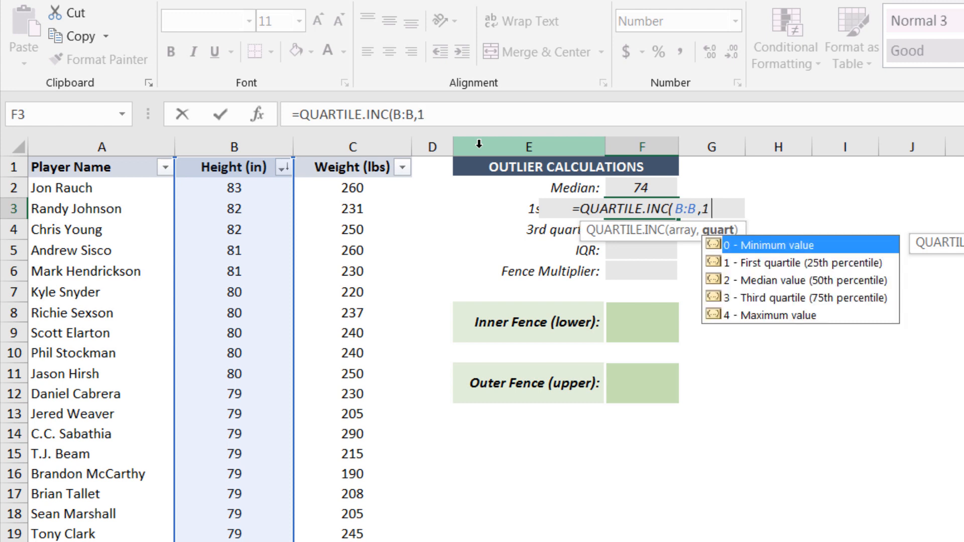
type(")")
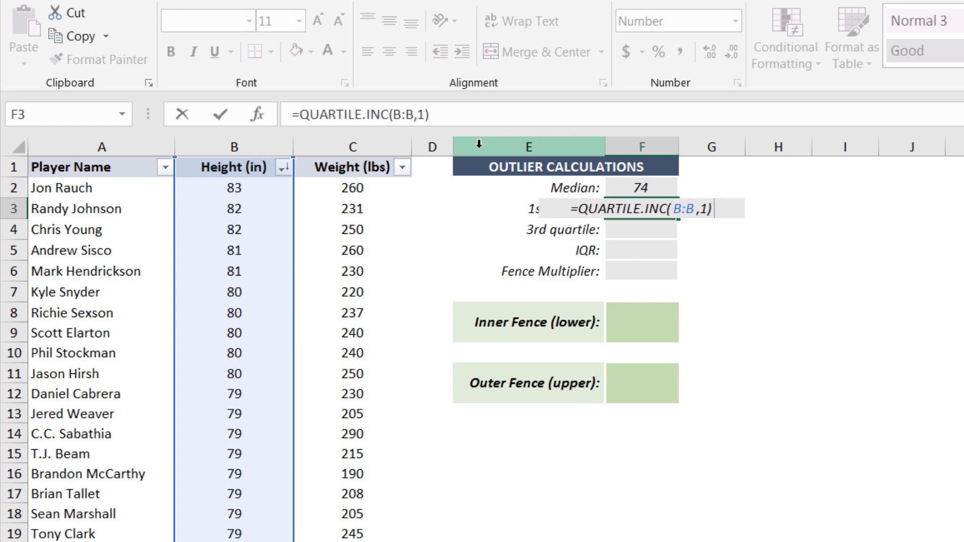
key("Return")
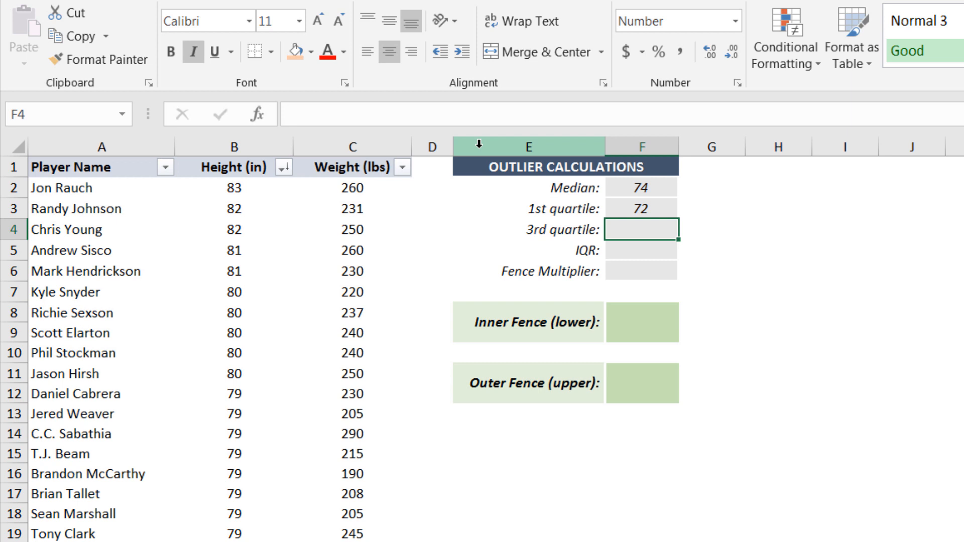
- Check the options for the quart argument in the 1st quartile formula in F3 and re-enter 1
key("Up")
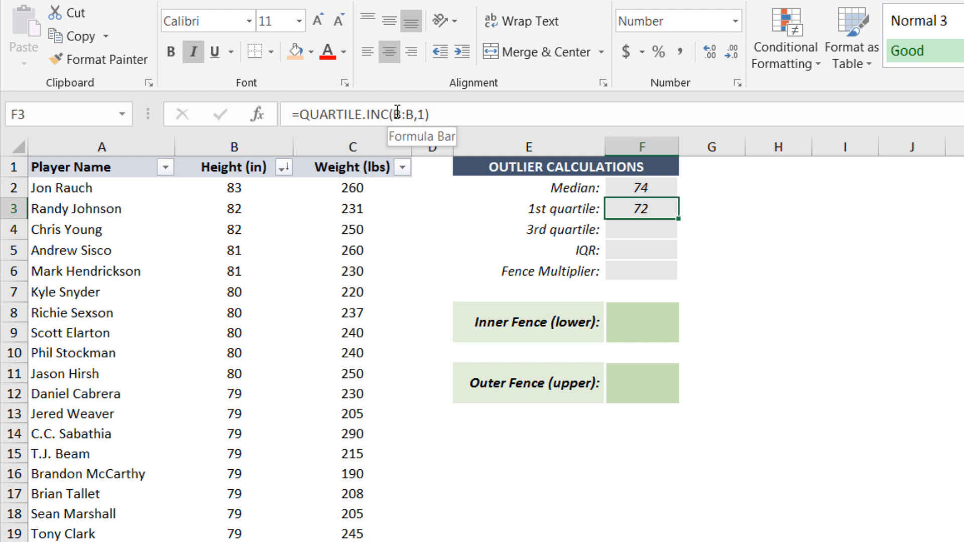
left_click(423, 111)
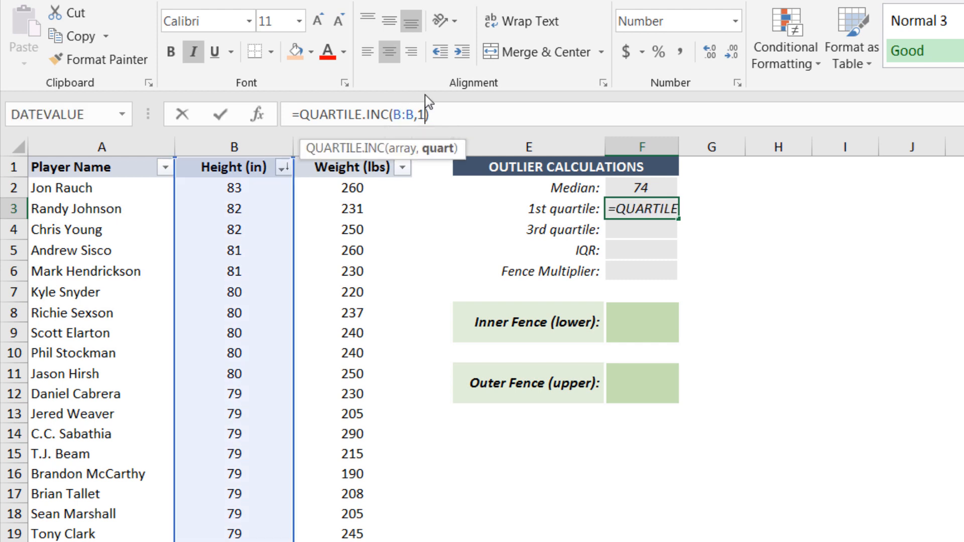
key("BackSpace")
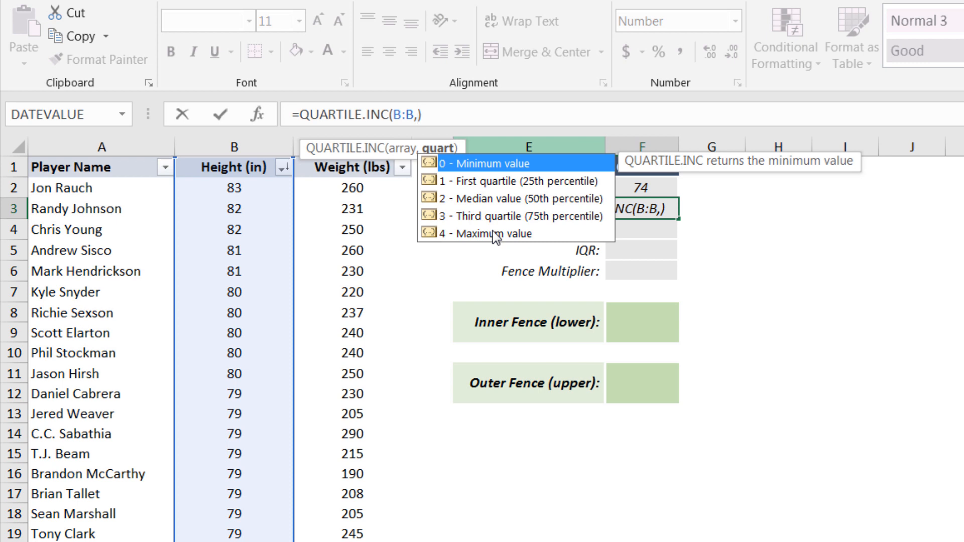
type("1")
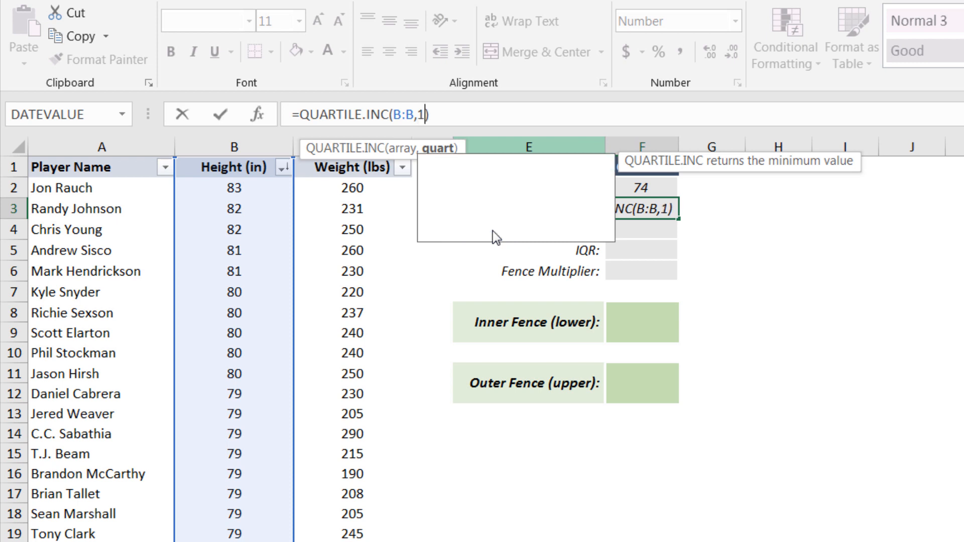
key("Return")
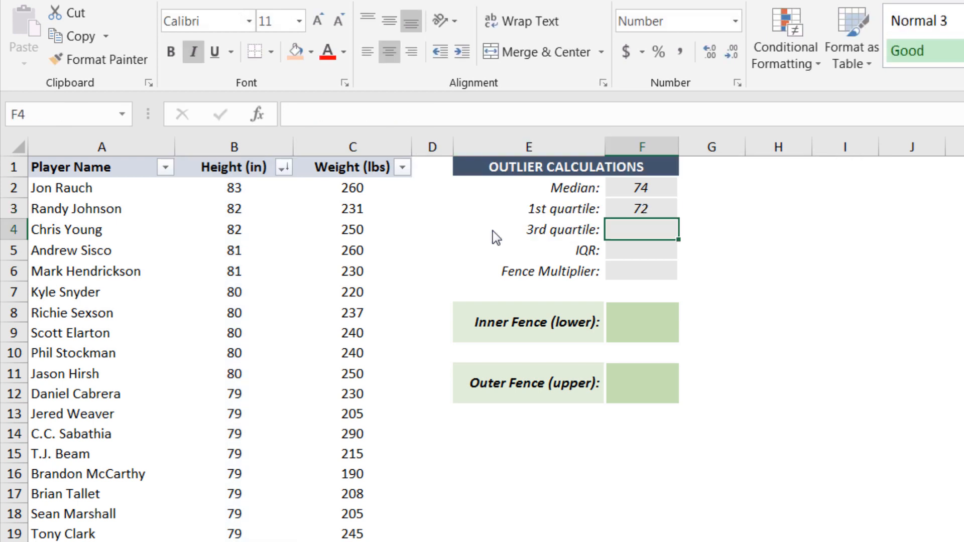
- Copy the 1st quartile formula from F3 to F4 and change its quart argument to 3 for the 3rd quartile
left_click(630, 208)
key("ctrl+c")
key("Down")
key("ctrl+v")
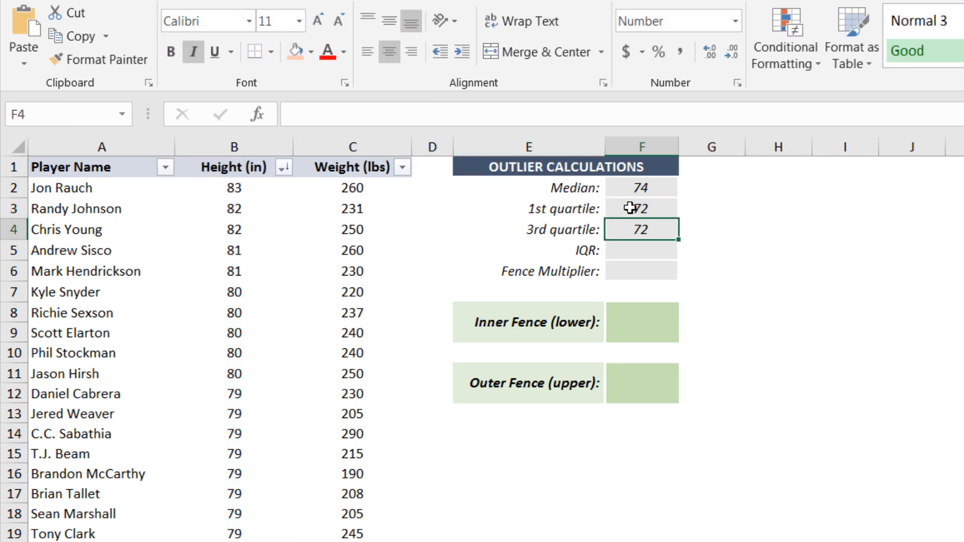
left_click(426, 115)
key("Left")
key("BackSpace")
type("3")
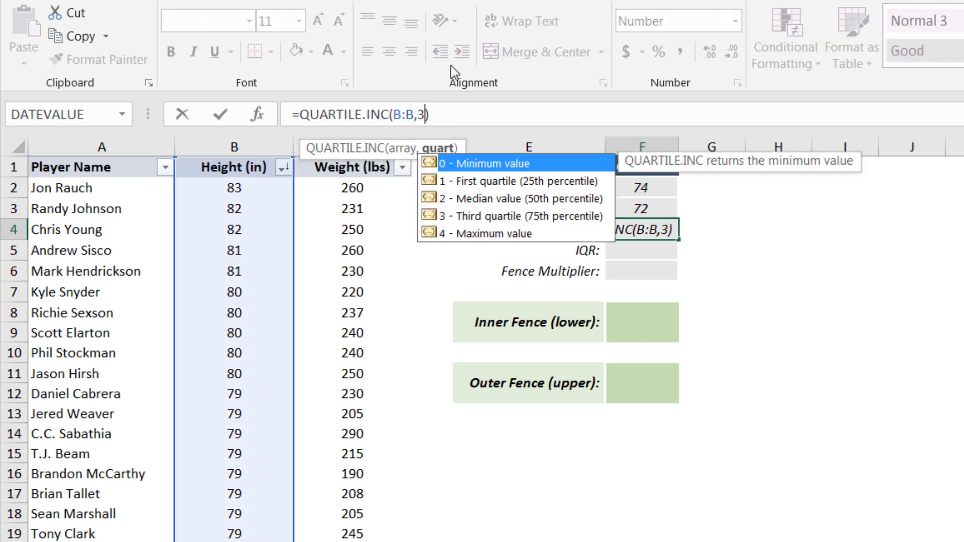
key("Return")
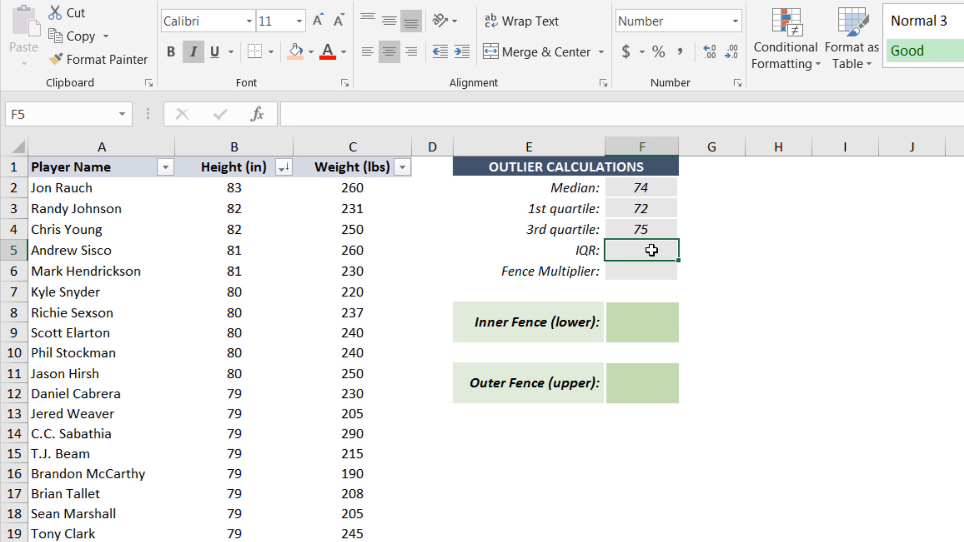
- Calculate the IQR in F5 with =F4-F3 and enter 1.5 as the fence multiplier in F6
type("=")
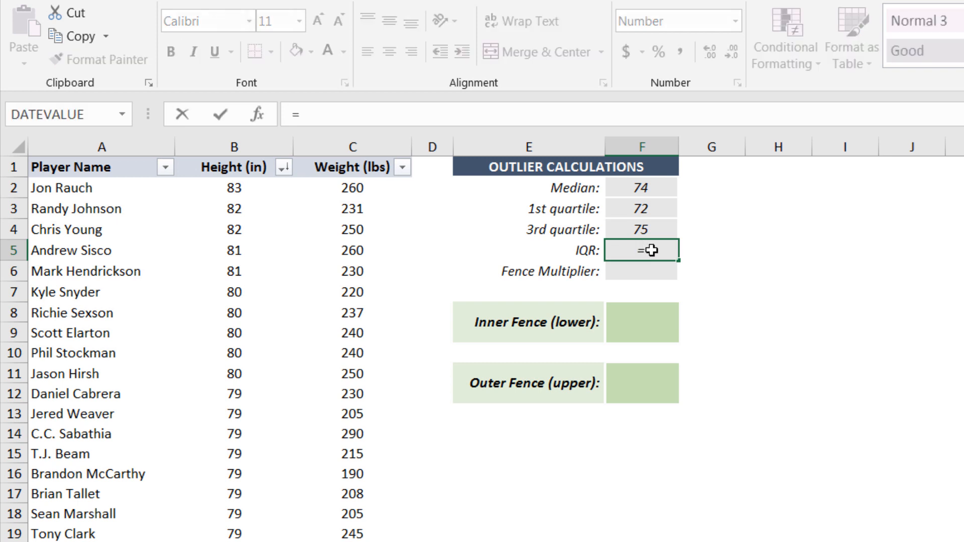
key("Up")
type("-")
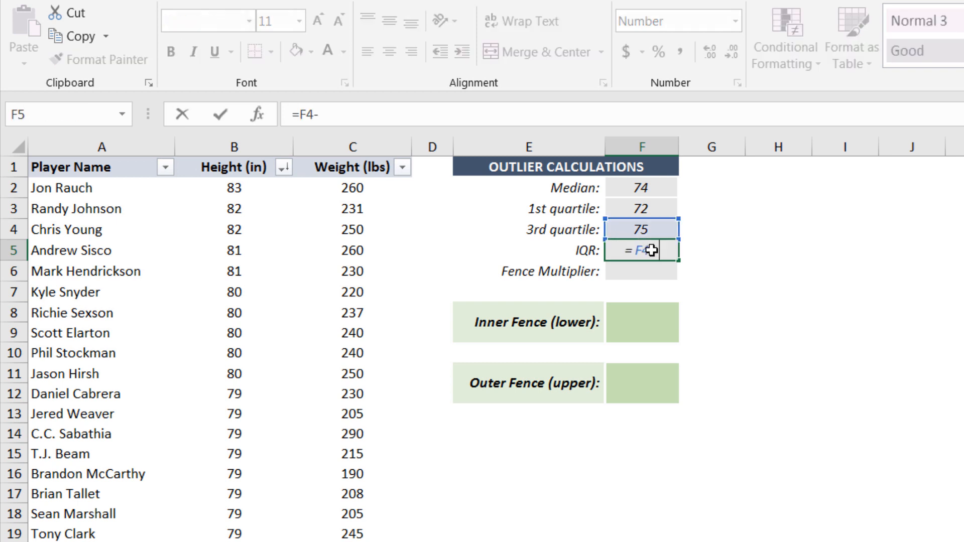
key("Up")
key("Up")
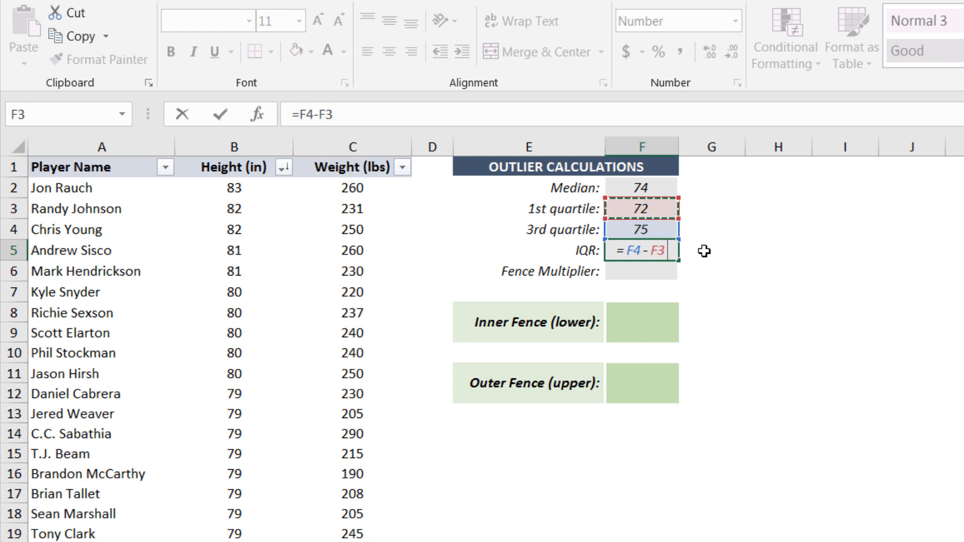
key("Return")
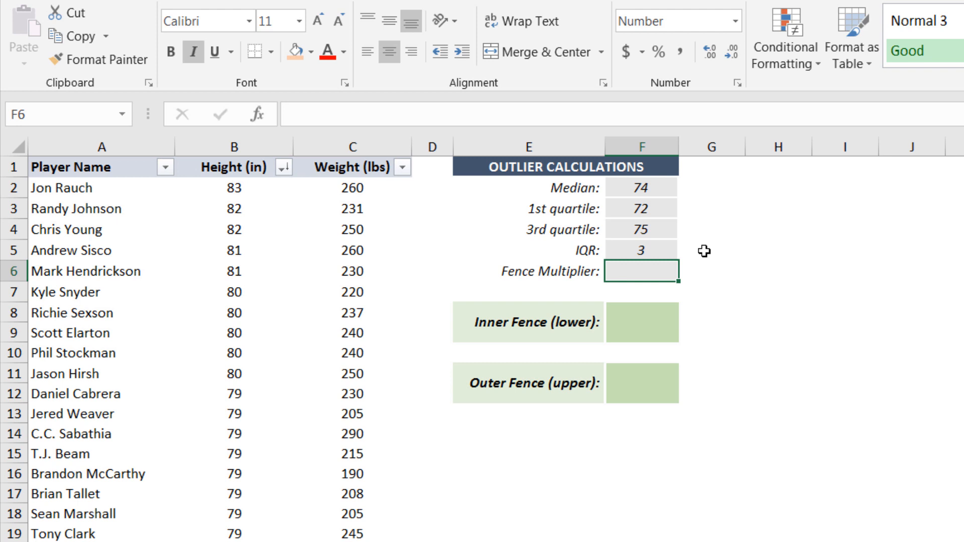
type("1.5")
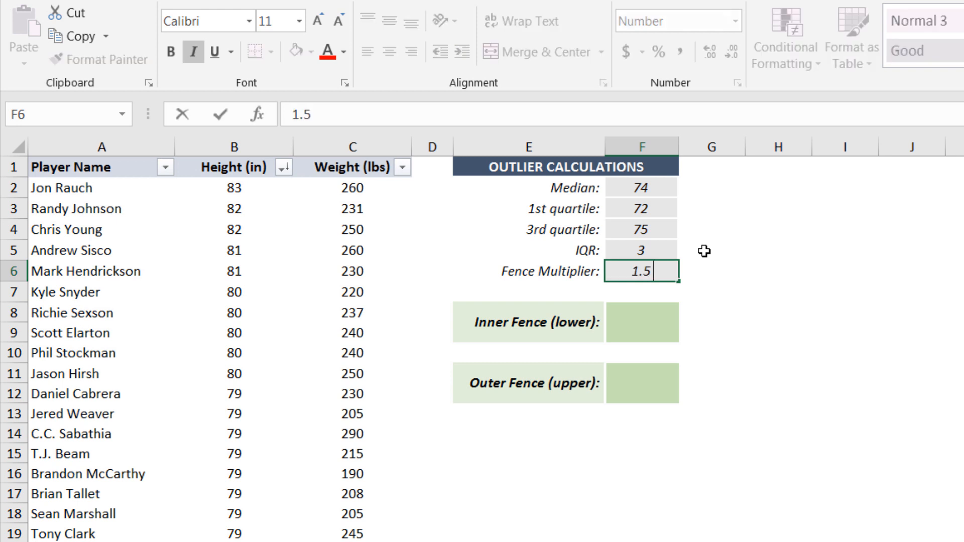
key("Return")
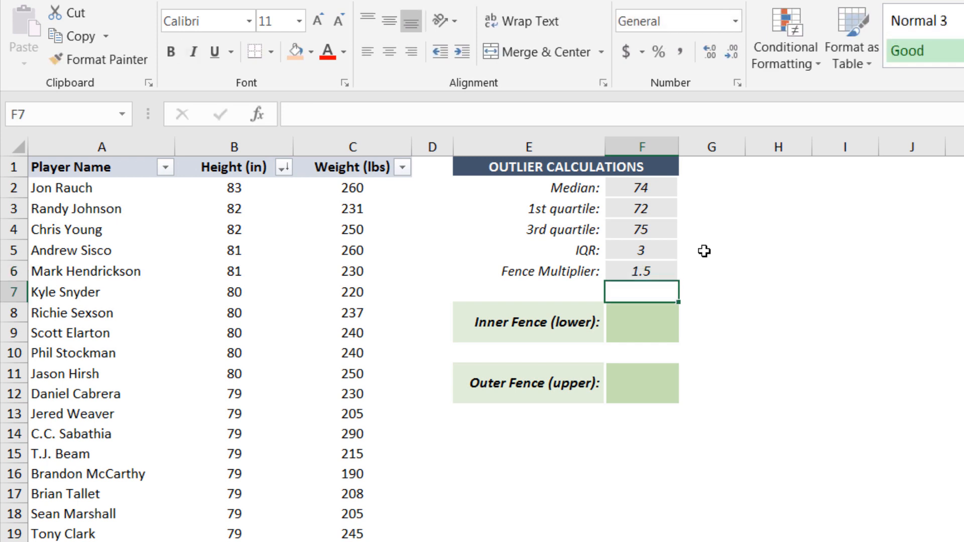
- Calculate the lower inner fence in F8 with the formula =F3-(F5*F6)
key("Down")
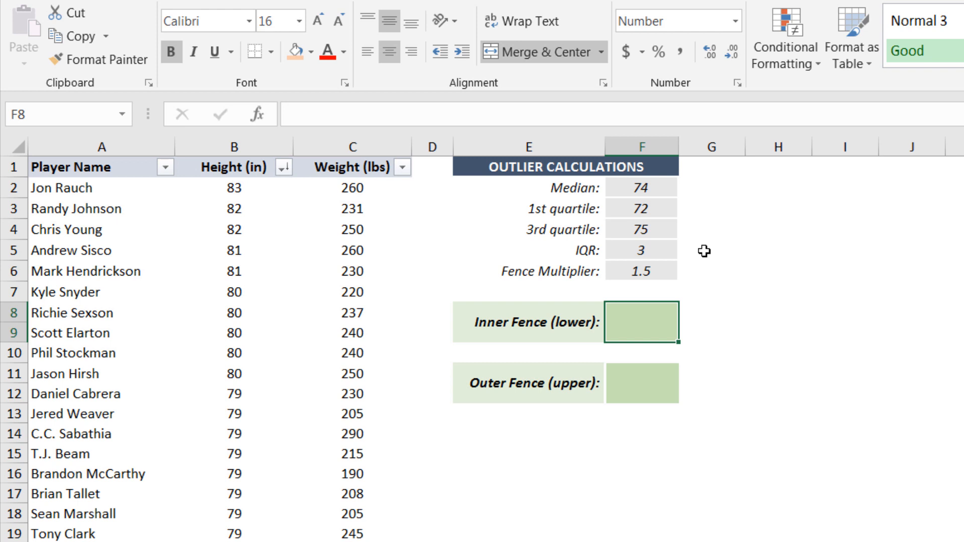
type("=")
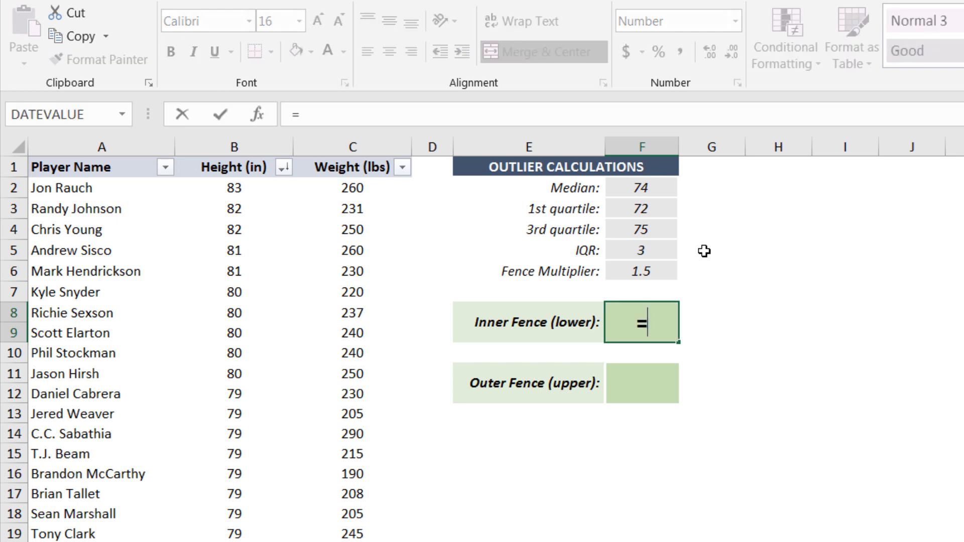
left_click(640, 210)
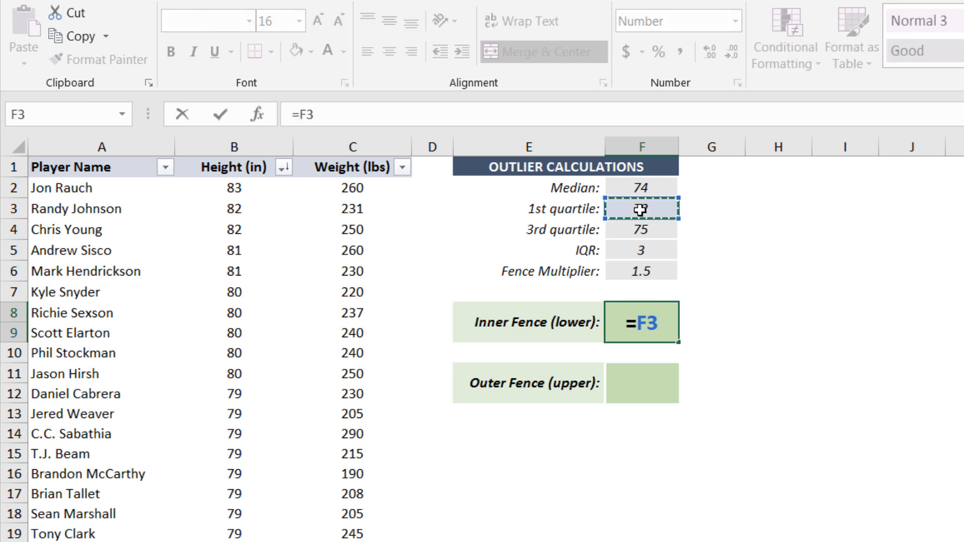
type("-(")
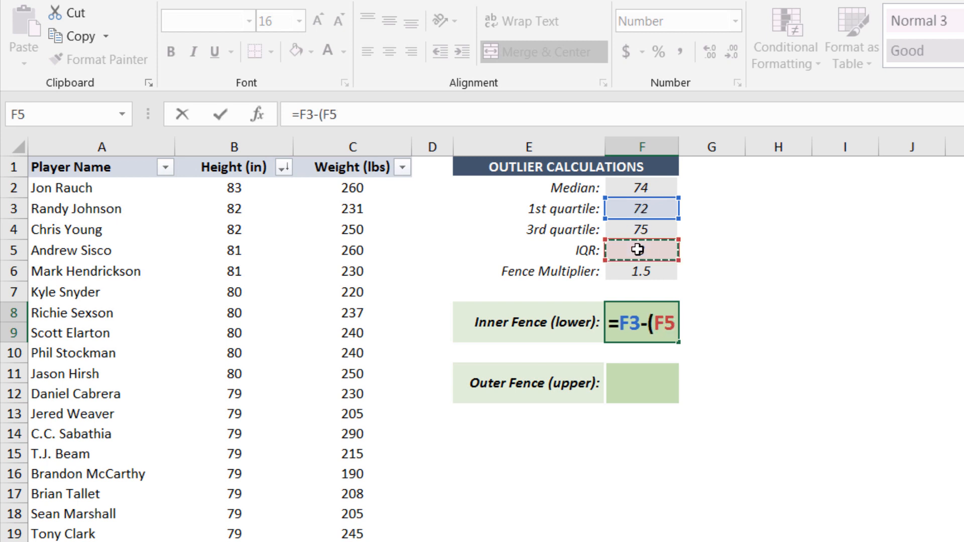
type("*")
left_click(624, 269)
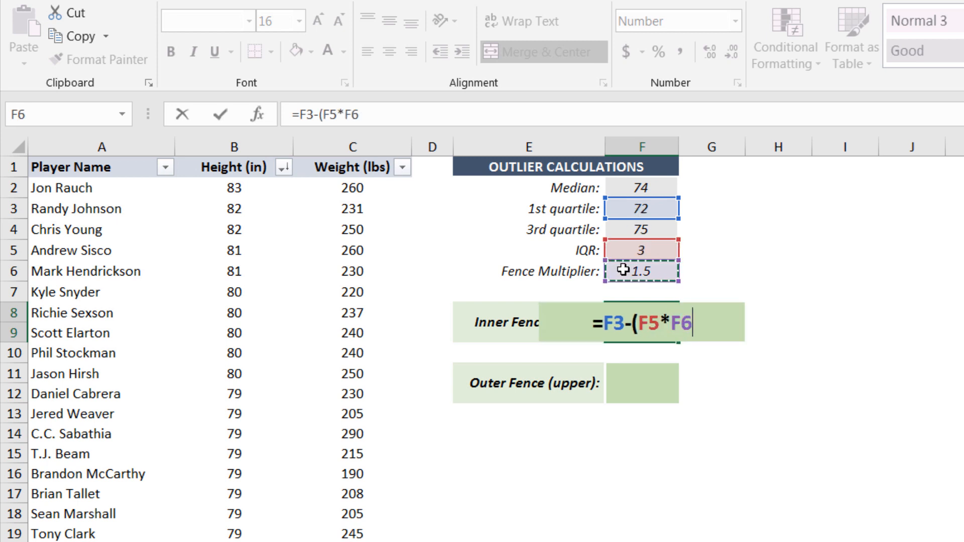
type(")")
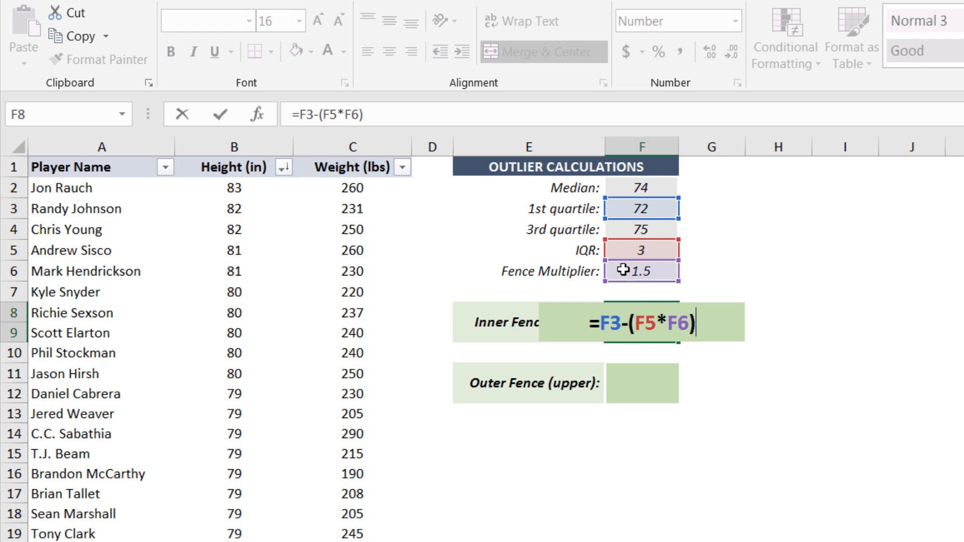
key("Return")
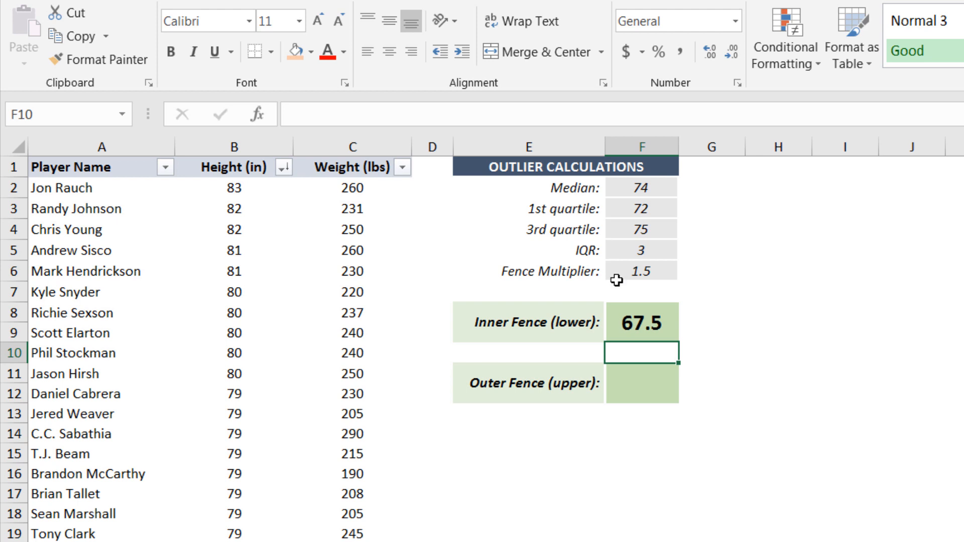
left_click(658, 324)
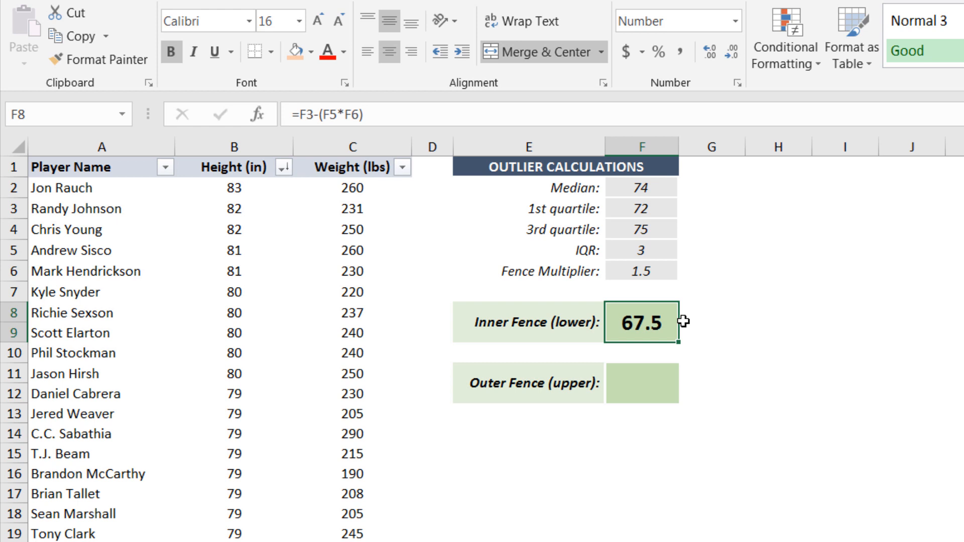
- Calculate the upper outer fence in F11 with the formula =F4+(F5*F6)
left_click(659, 379)
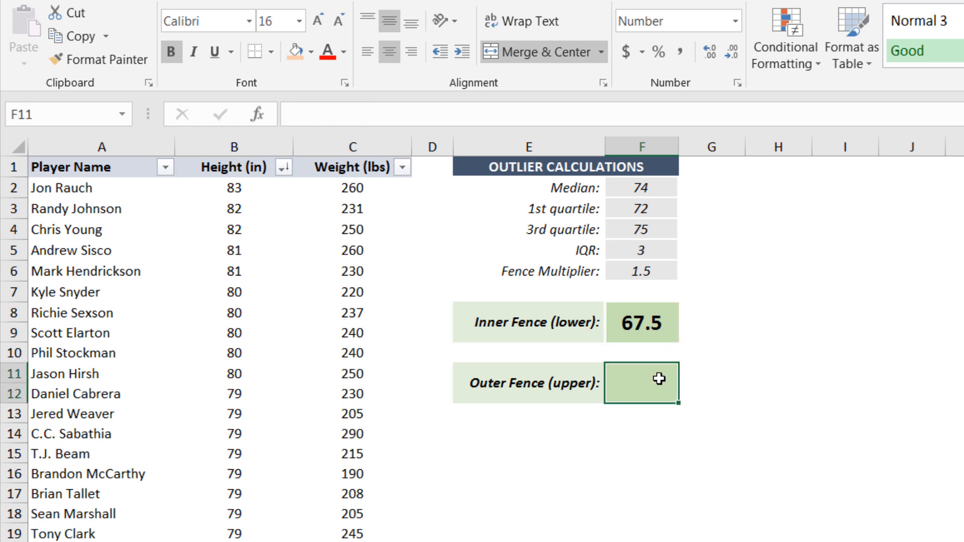
type("=")
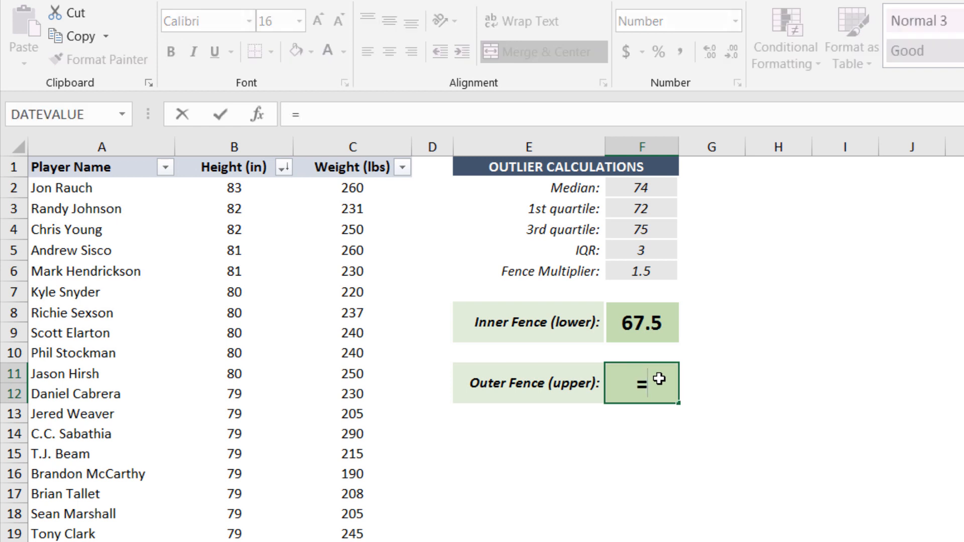
left_click(631, 233)
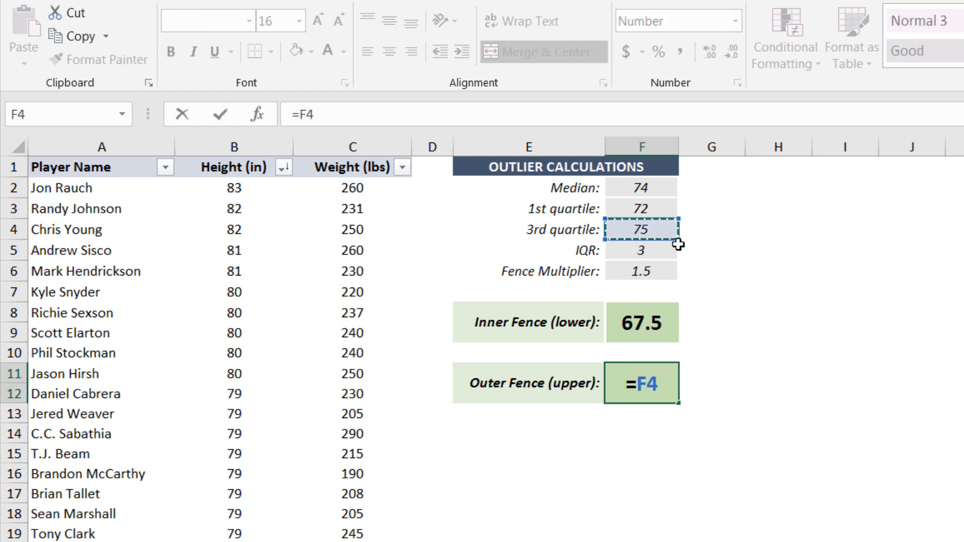
type("+(")
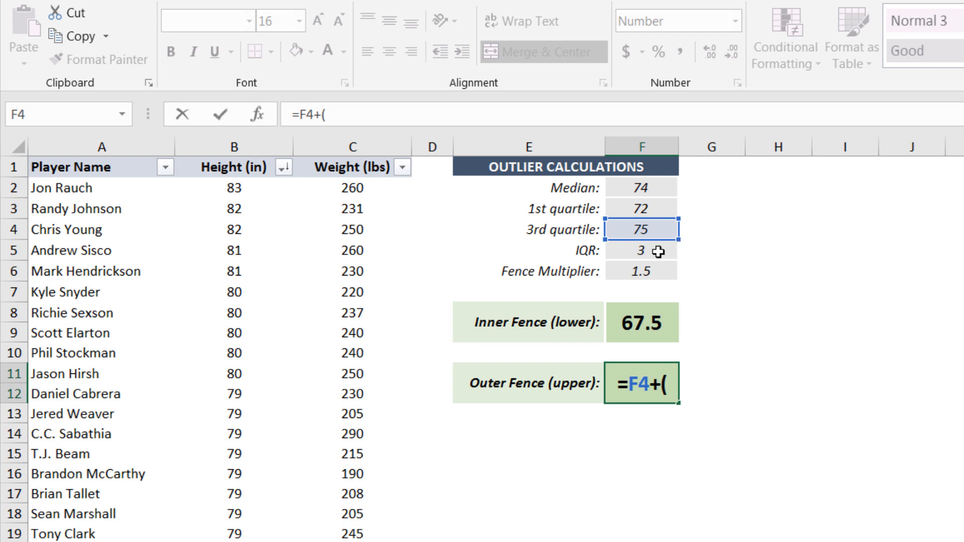
left_click(658, 252)
type("*")
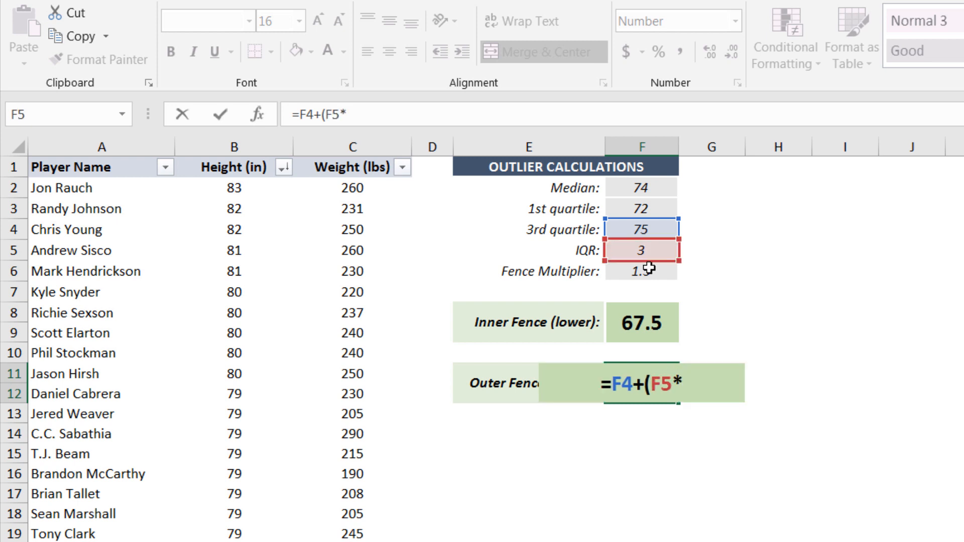
left_click(647, 270)
type(")")
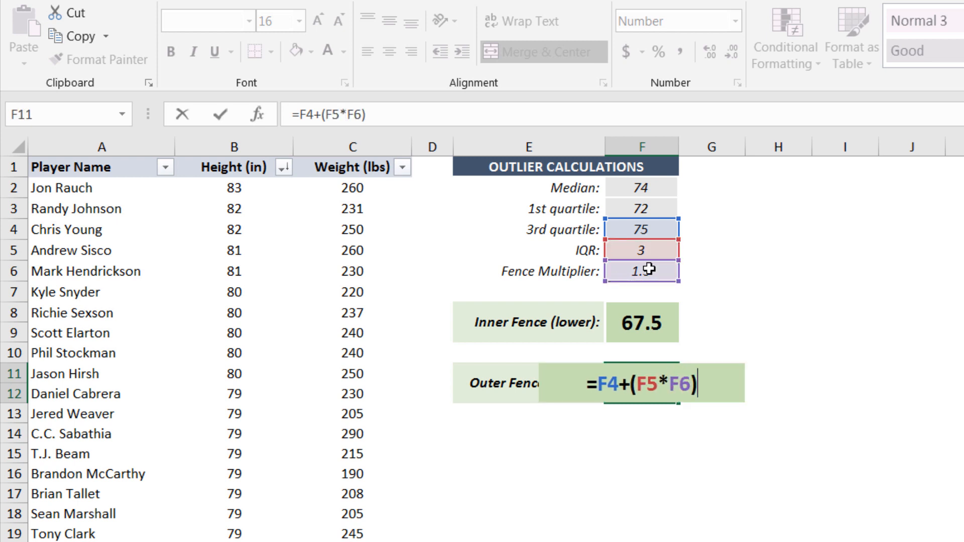
key("Return")
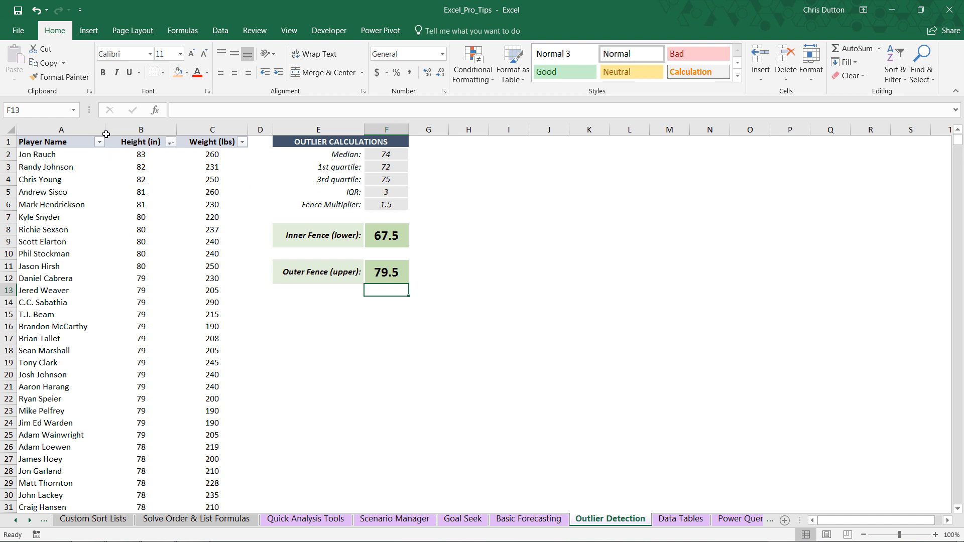
- Start a new conditional formatting rule for all heights from B2 to B1035 that formats cell values not between two limits
left_click(141, 155)
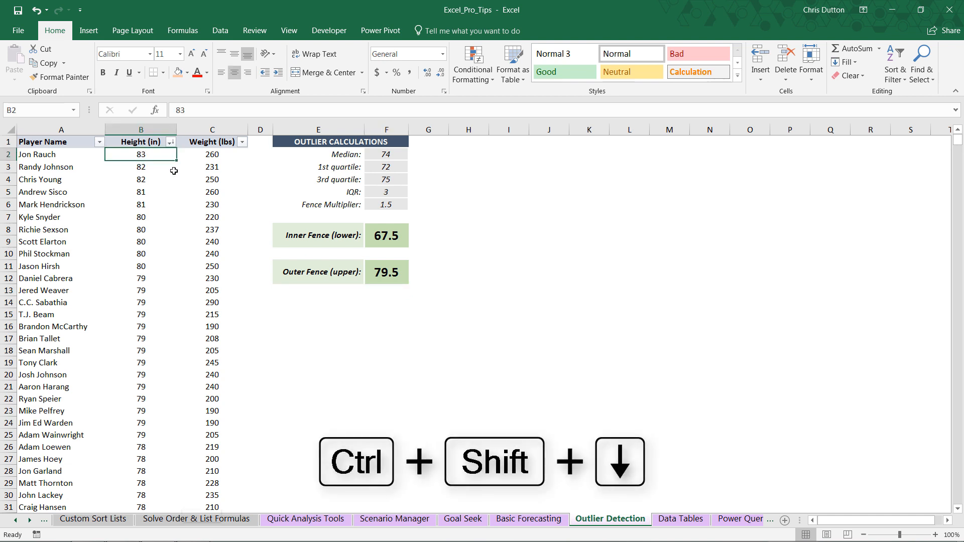
key("ctrl+shift+Down")
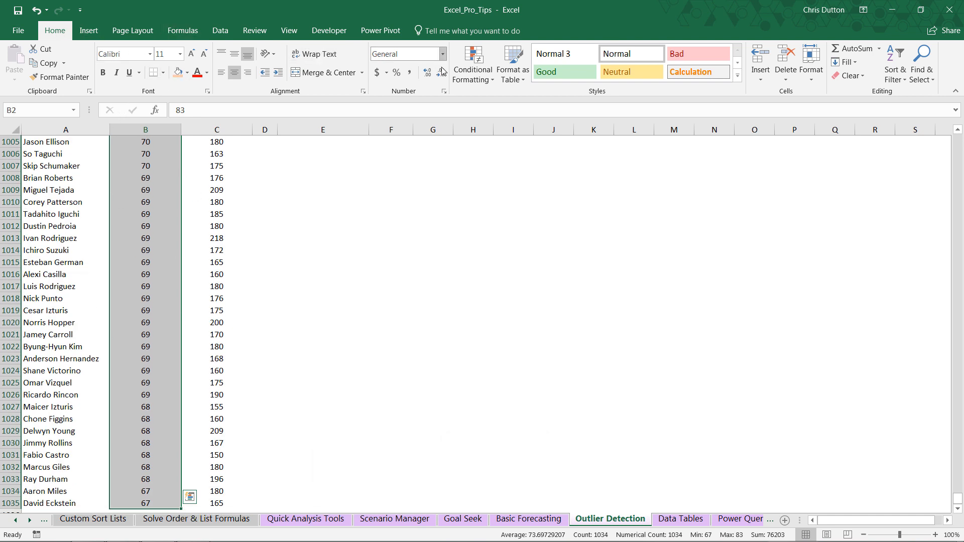
left_click(474, 74)
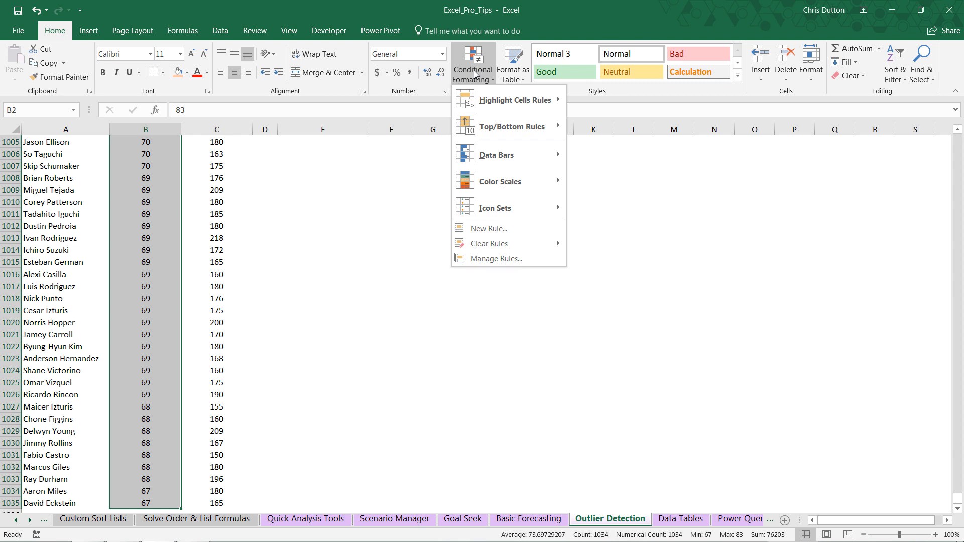
mouse_move(503, 100)
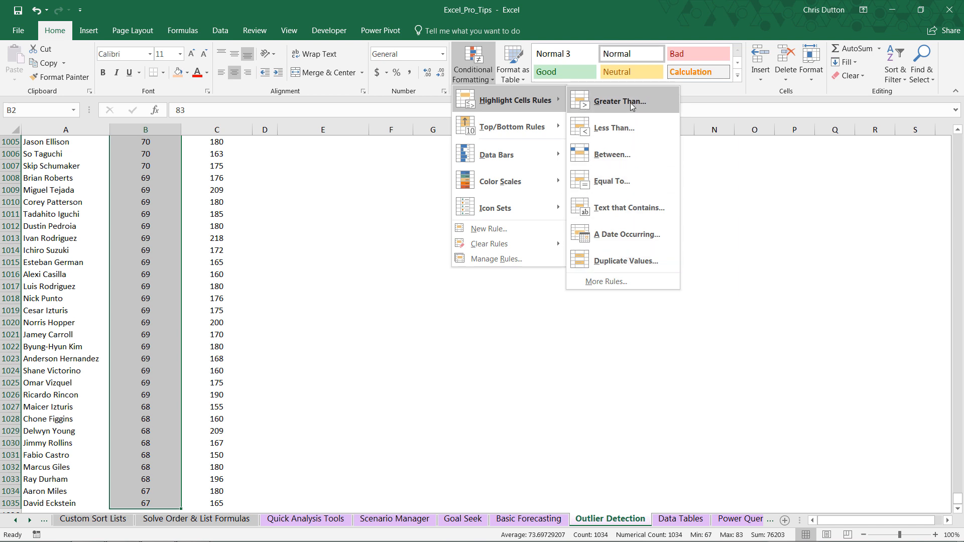
left_click(608, 281)
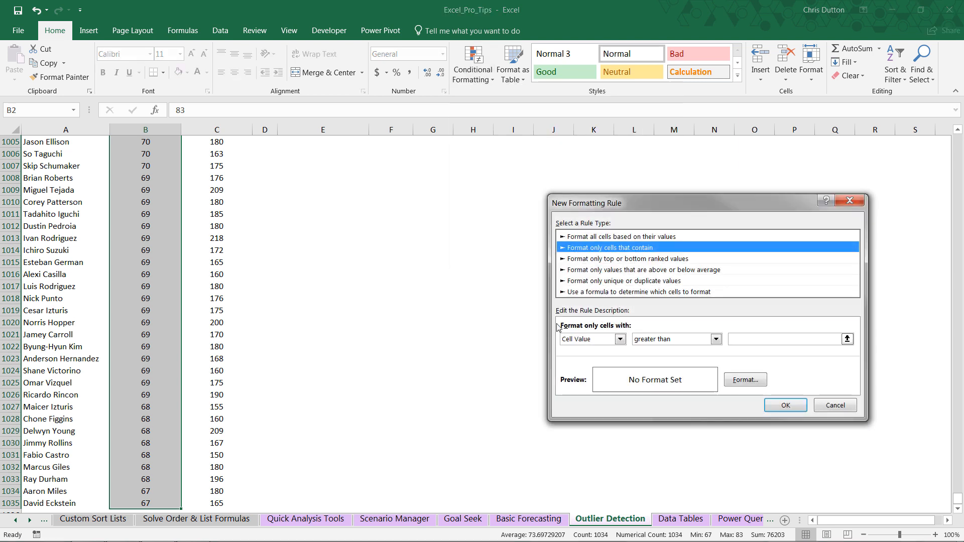
left_click(715, 339)
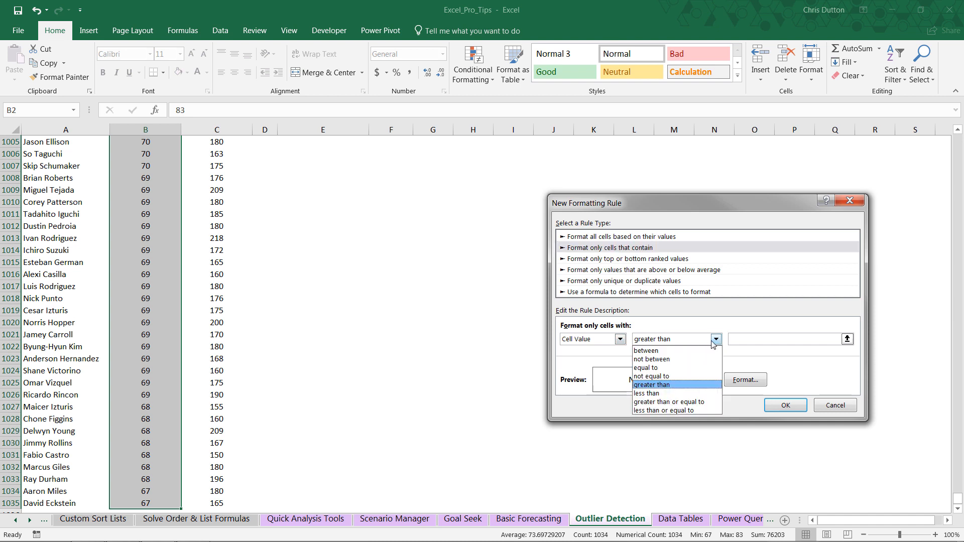
left_click(659, 359)
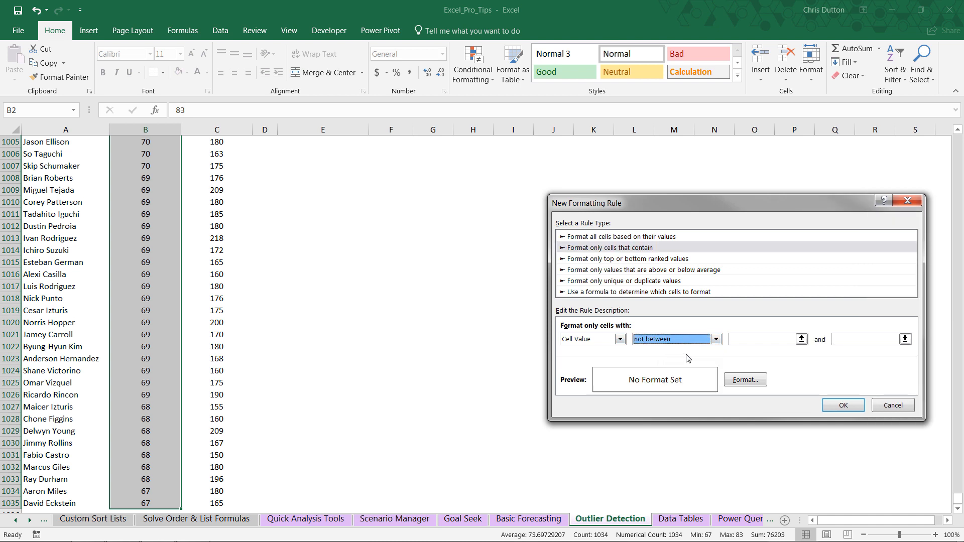
- Set the rule's limits to the lower fence cell =$F$8 and the upper fence cell =$F$11
left_click(801, 339)
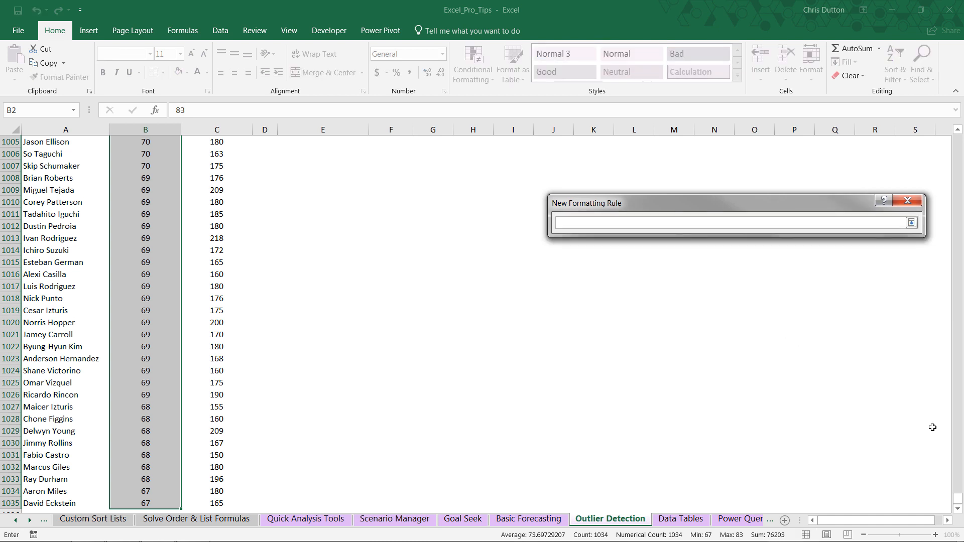
left_click_drag(958, 501, 958, 140)
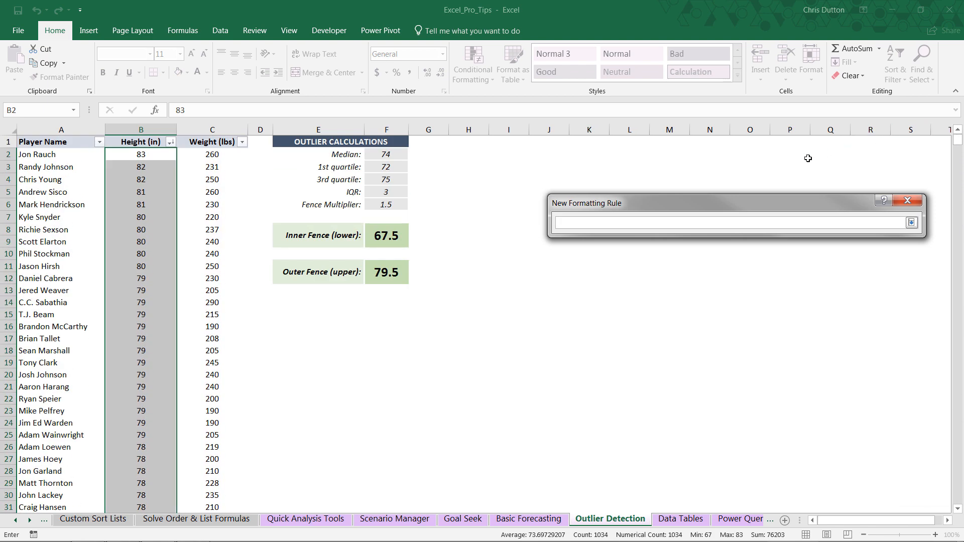
left_click(385, 237)
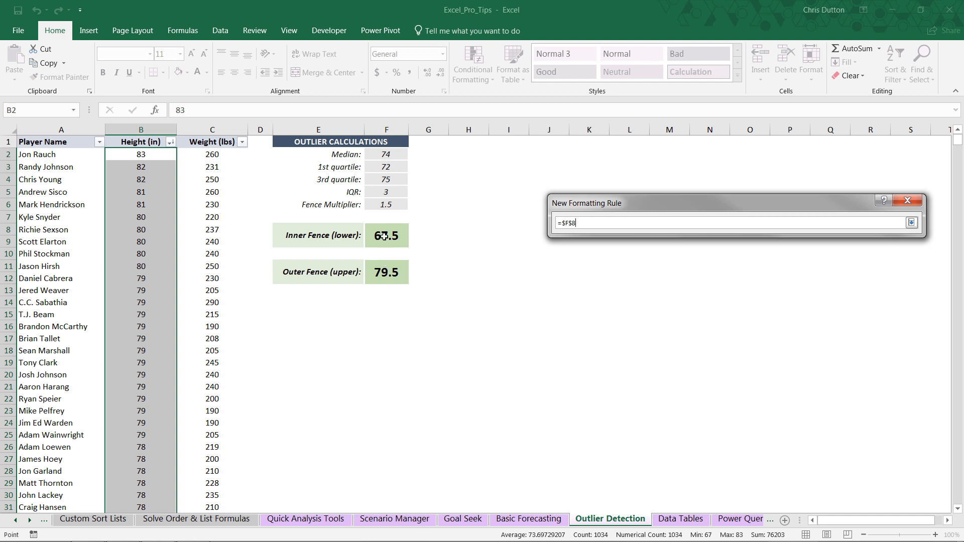
left_click(911, 222)
left_click(909, 340)
left_click(399, 272)
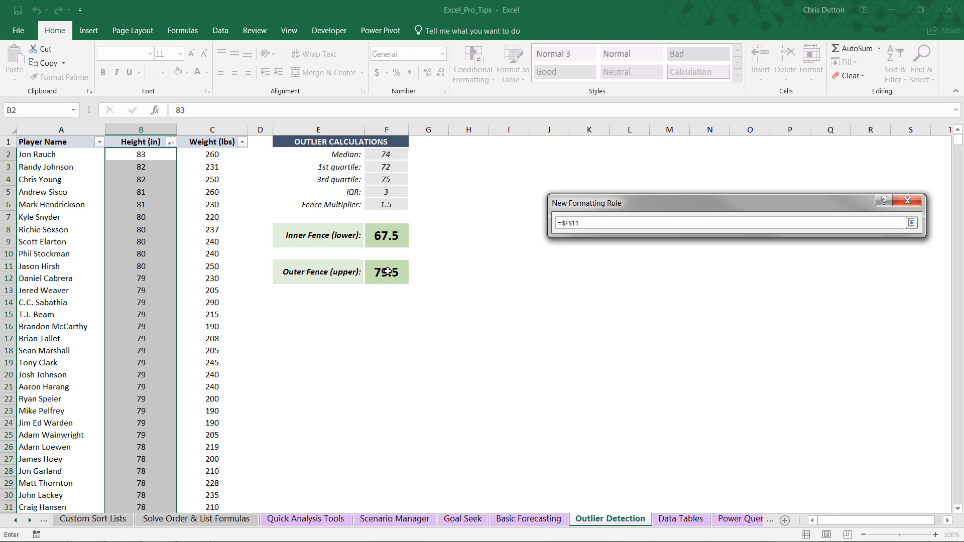
left_click(911, 223)
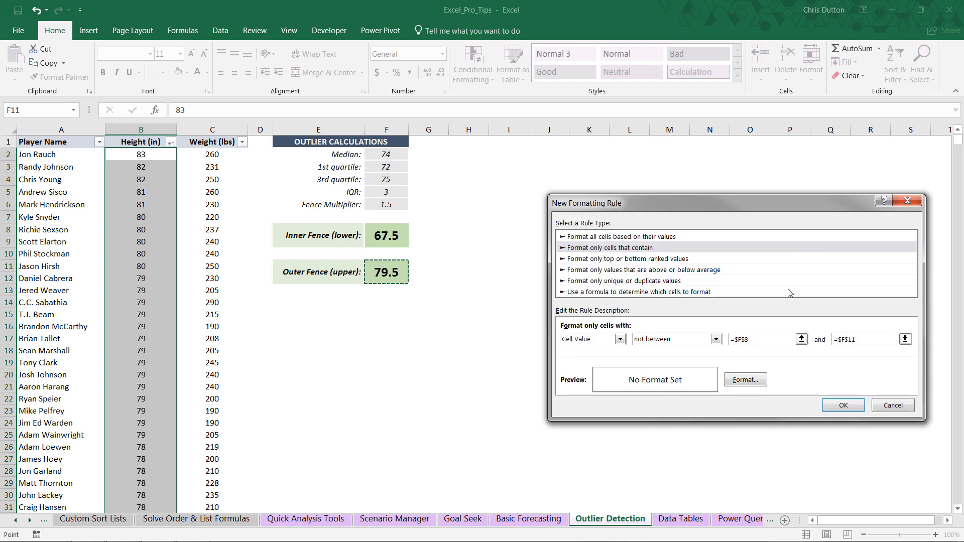
- Give the rule a light gold background fill and apply it to the heights
left_click(745, 380)
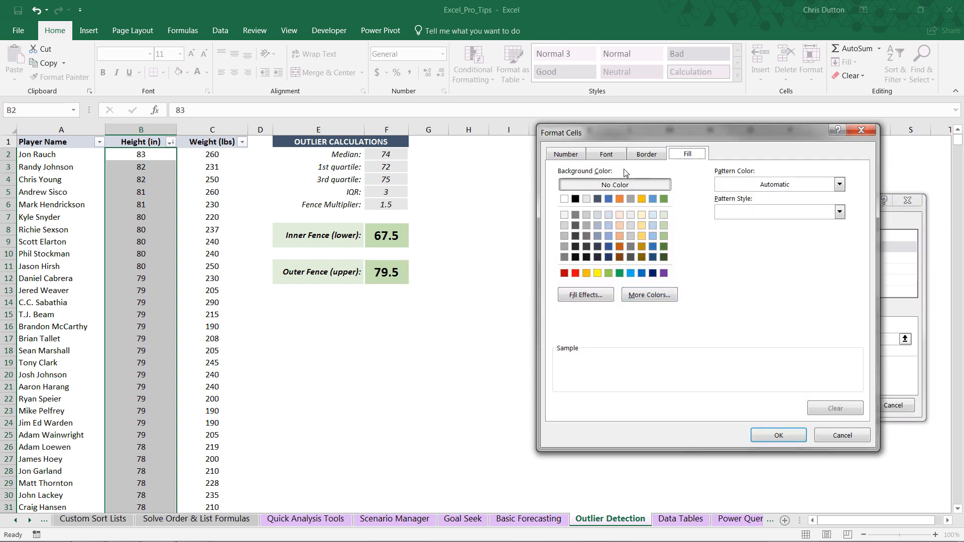
left_click(641, 225)
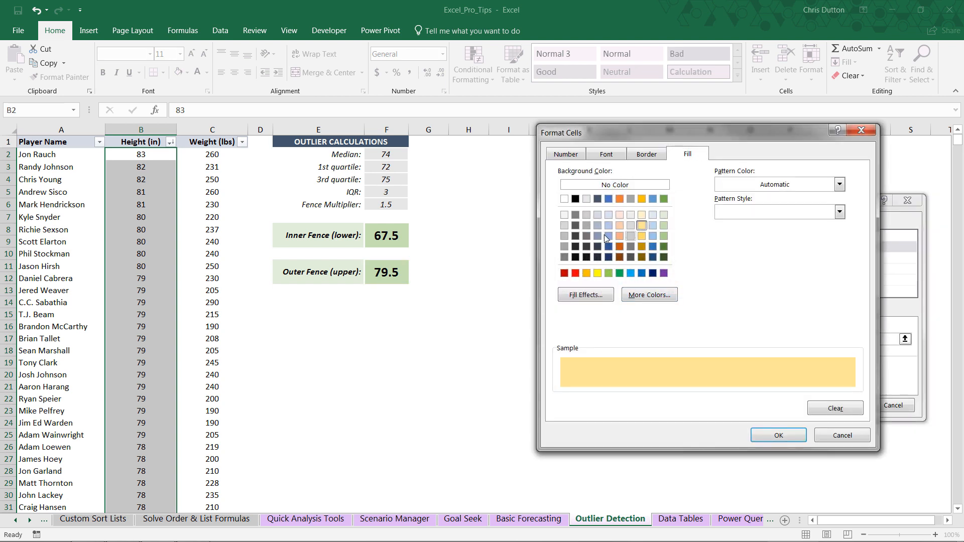
left_click(777, 435)
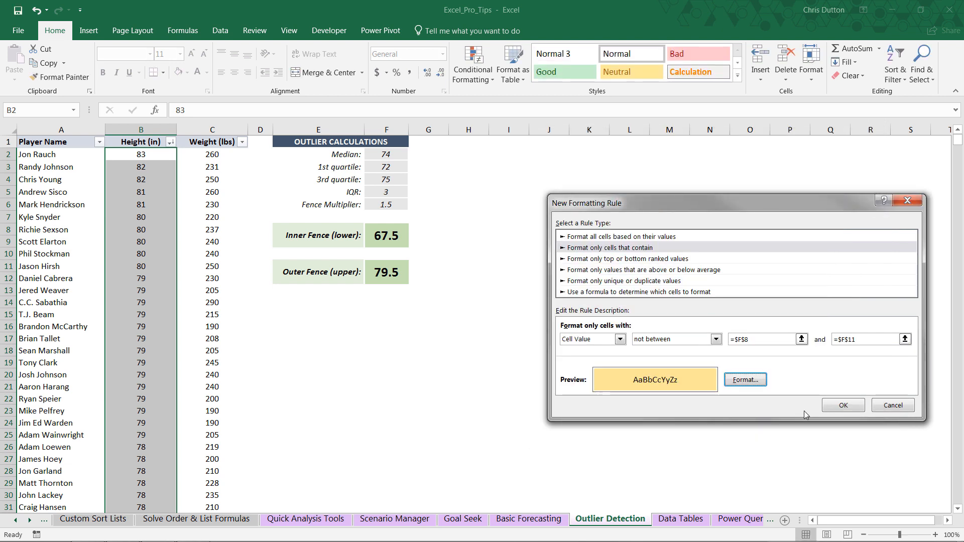
left_click(843, 406)
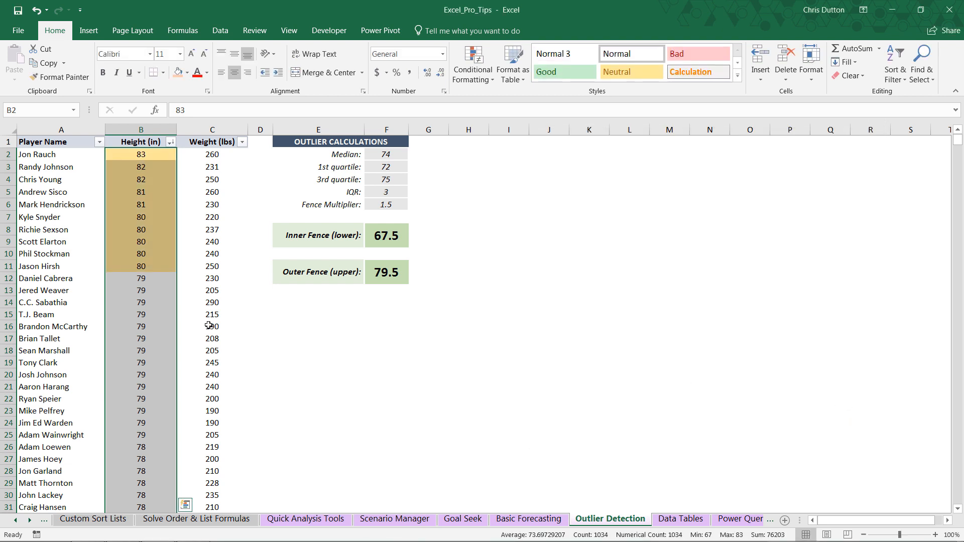
- Check which heights are highlighted at the end of the Height column and return to the top of the sheet
left_click(171, 325)
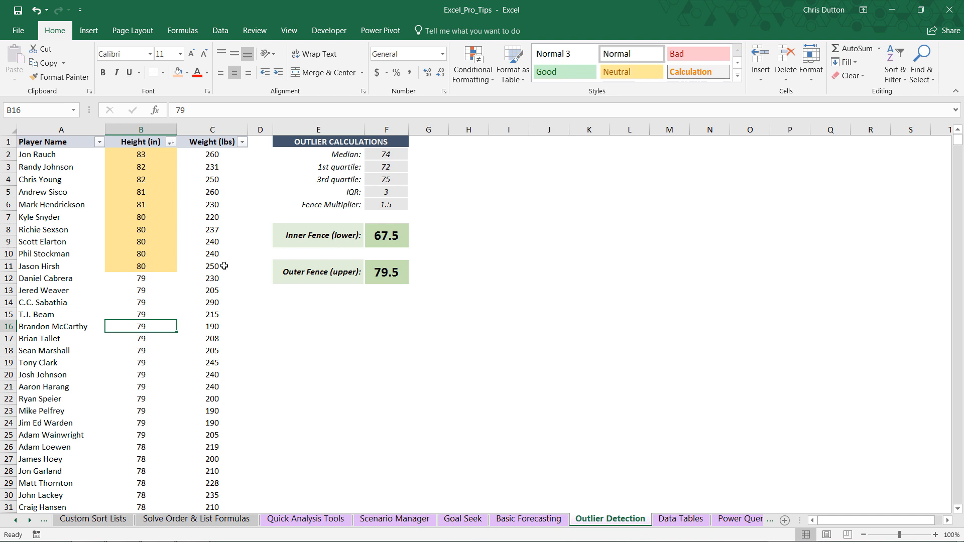
left_click(163, 310)
key("ctrl+Down")
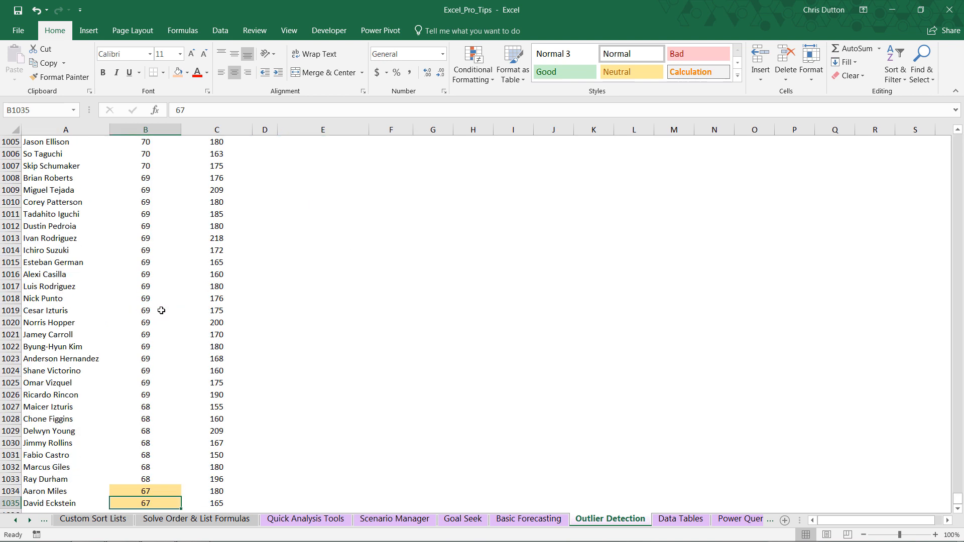
scroll(161, 311, "down", 2)
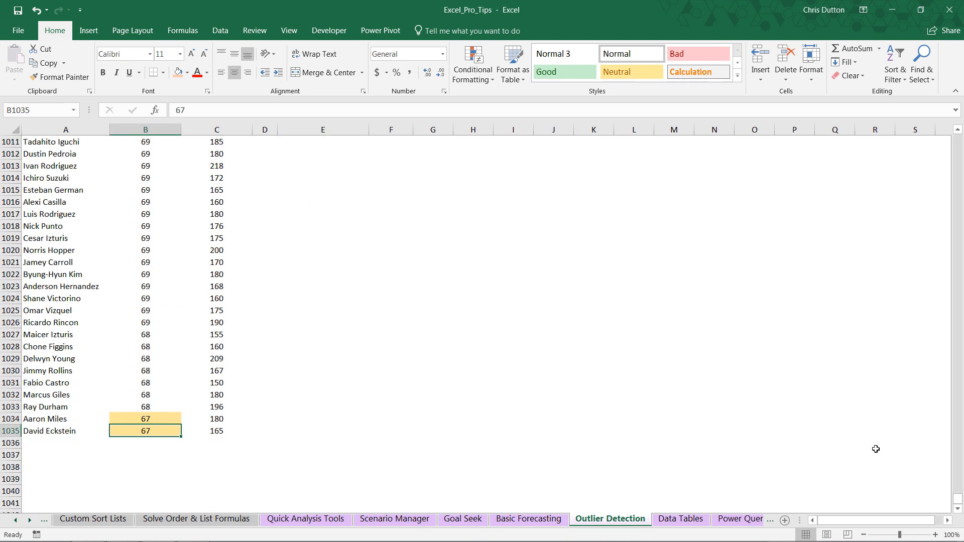
left_click_drag(957, 499, 956, 140)
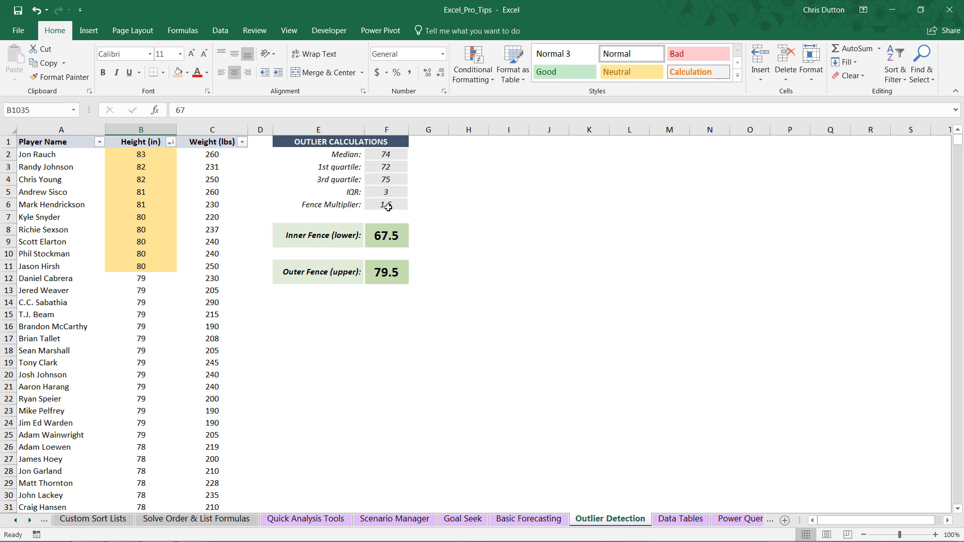
- Try a fence multiplier of 1 in F6
left_click(407, 205)
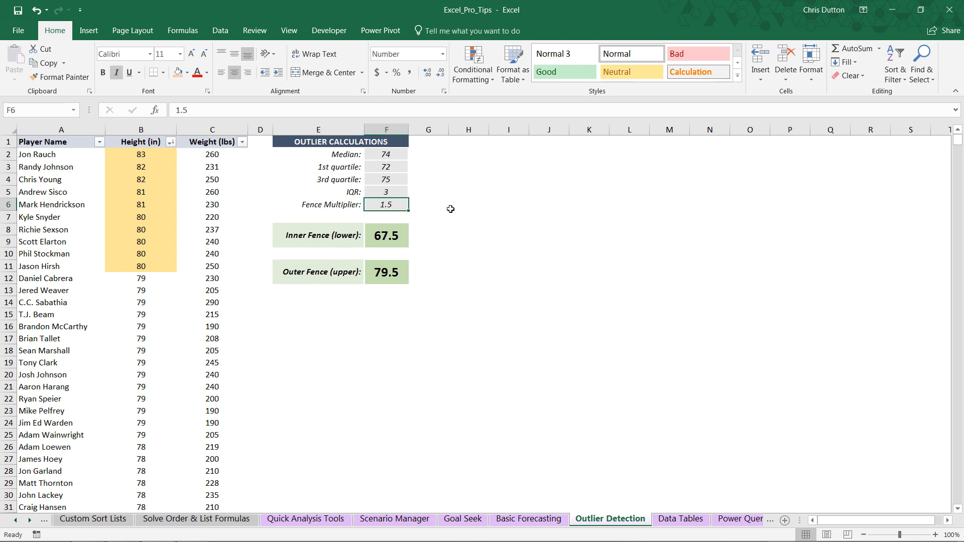
type("1")
key("Return")
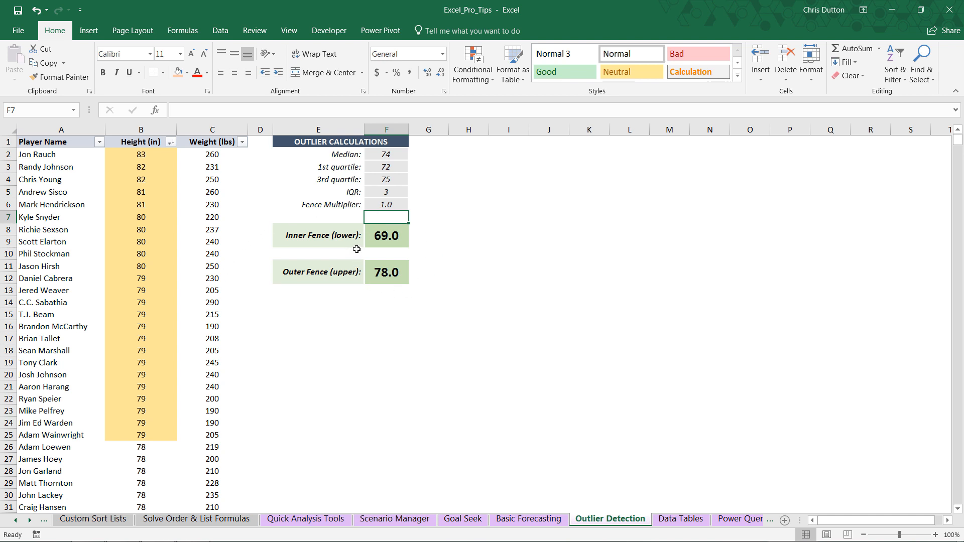
- Set the fence multiplier in F6 to 2
left_click(386, 206)
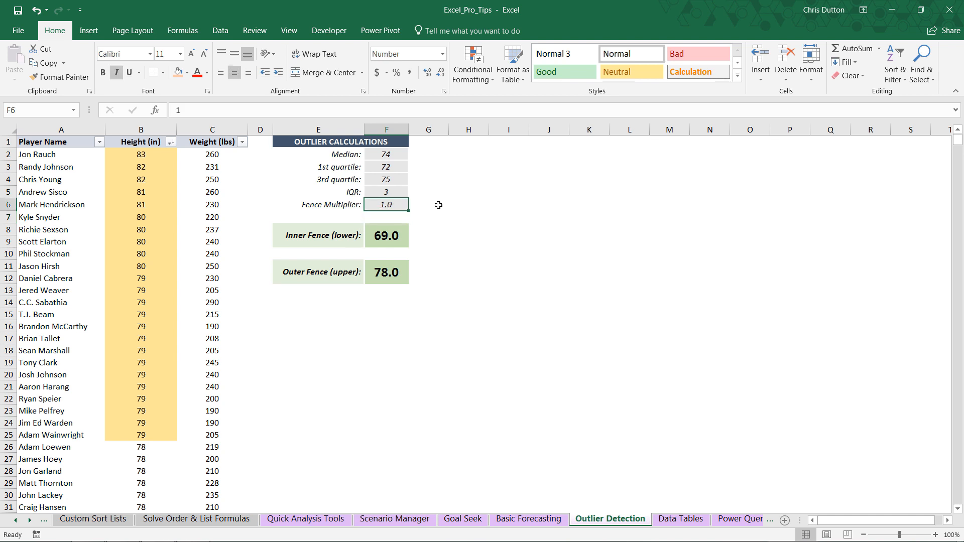
type("2")
key("Return")
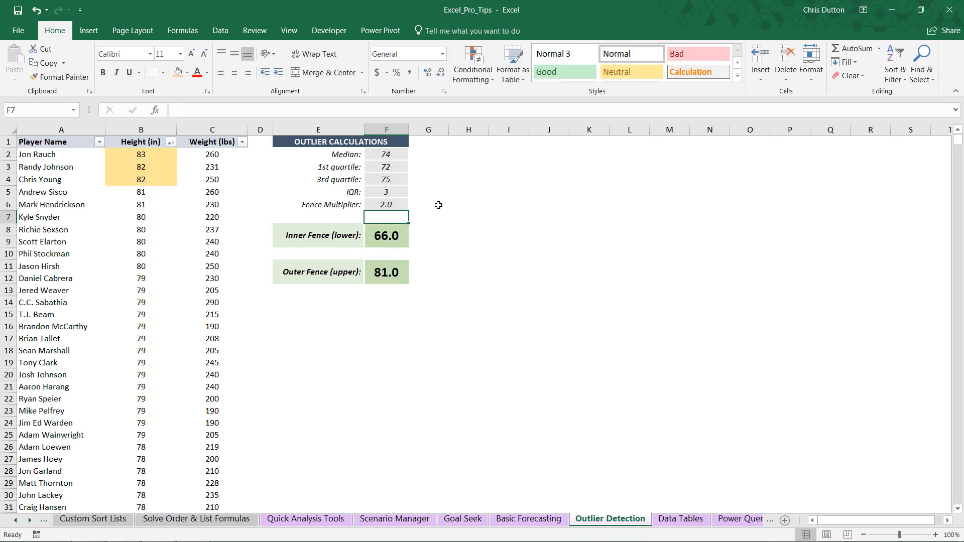